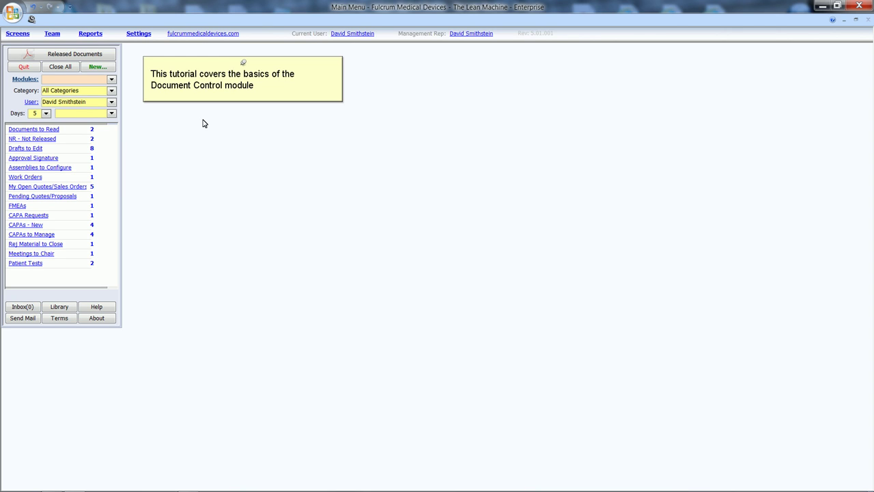
- Pick Manage Documents from the modules list to show the Document Search with 16 documents
left_click(111, 79)
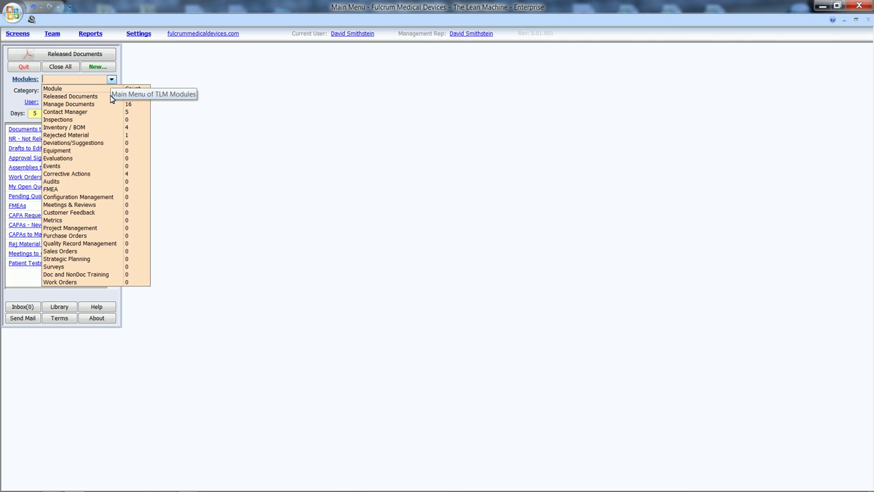
left_click(102, 104)
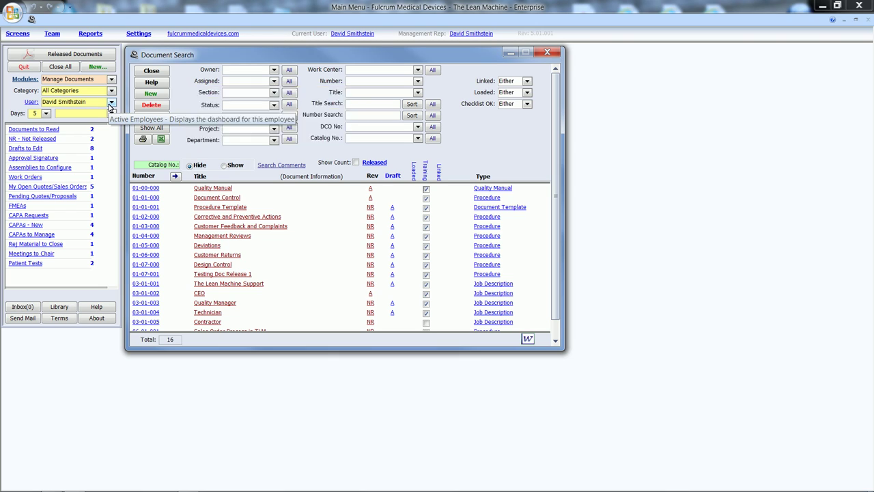
- Start a new document record, cancel it, then retry New to get the select-a-module prompt
left_click(151, 93)
left_click(146, 93)
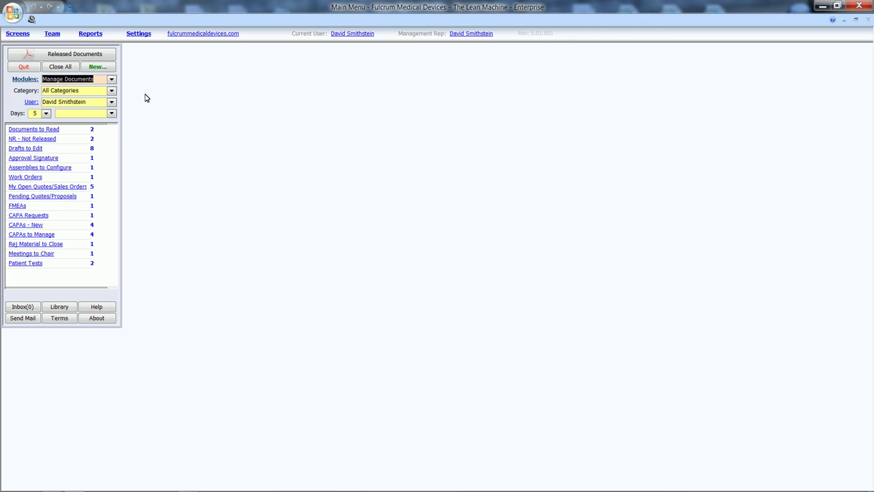
left_click(100, 68)
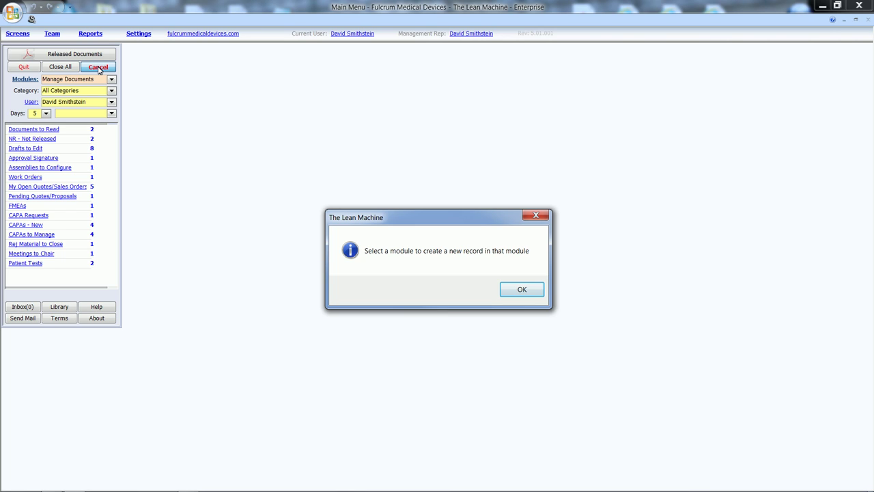
- Create a new Work Instructions document titled 'Document Control Demo'
key("Return")
left_click(98, 68)
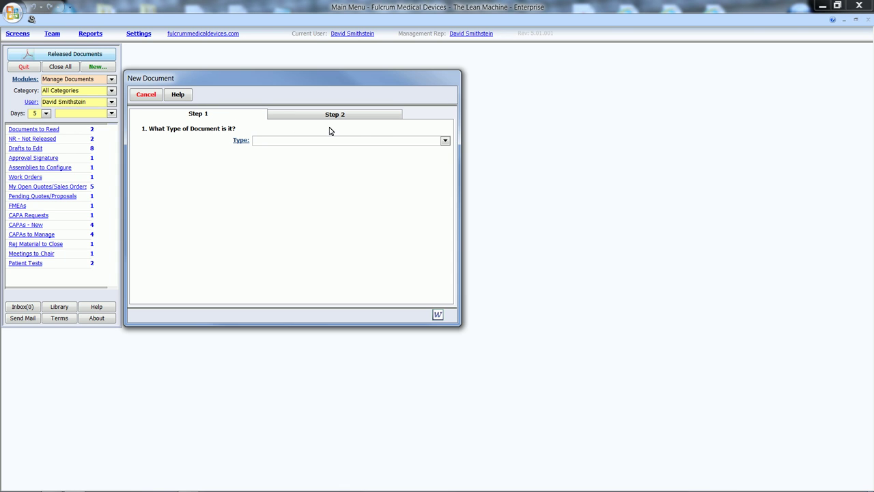
left_click(445, 141)
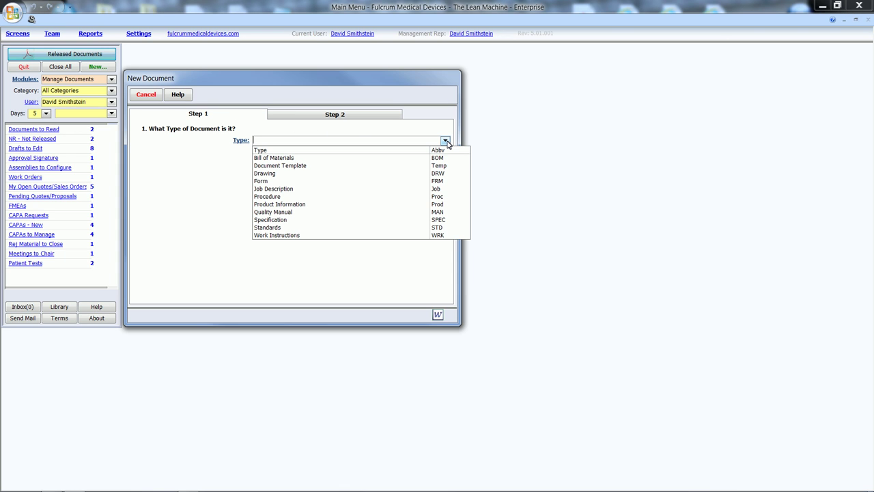
left_click(292, 235)
left_click(274, 192)
type("Document Control Demo")
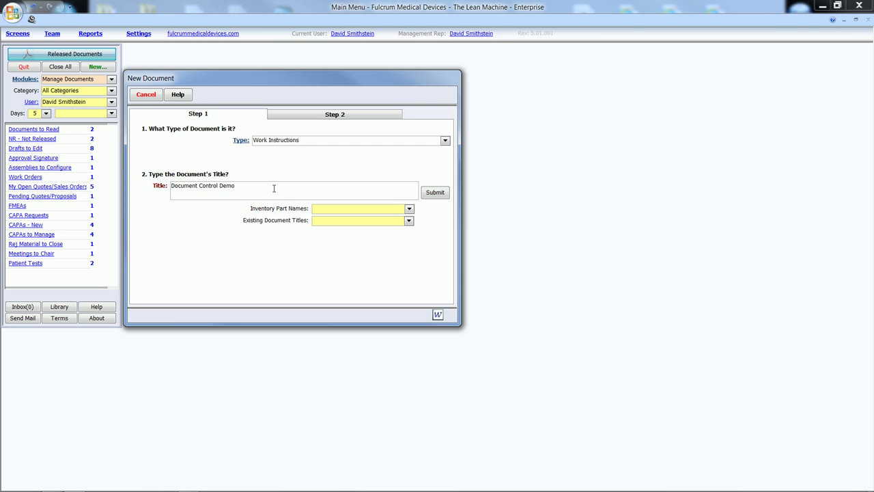
left_click(433, 192)
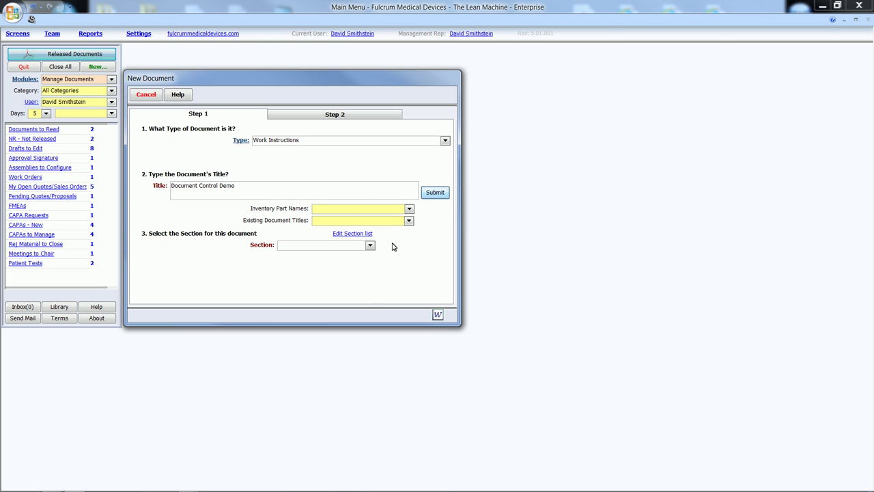
- File it in section 1 as number 01-07-002 with owner title The Lean Machine Support
left_click(369, 245)
left_click(371, 263)
left_click(369, 281)
left_click(359, 297)
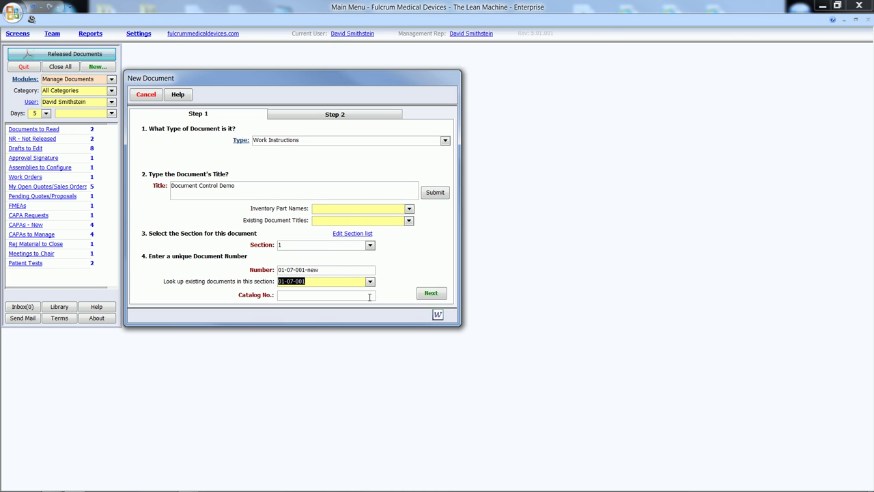
left_click(348, 271)
key("BackSpace")
key("BackSpace")
key("BackSpace")
key("BackSpace")
key("BackSpace")
left_click(431, 294)
left_click(351, 159)
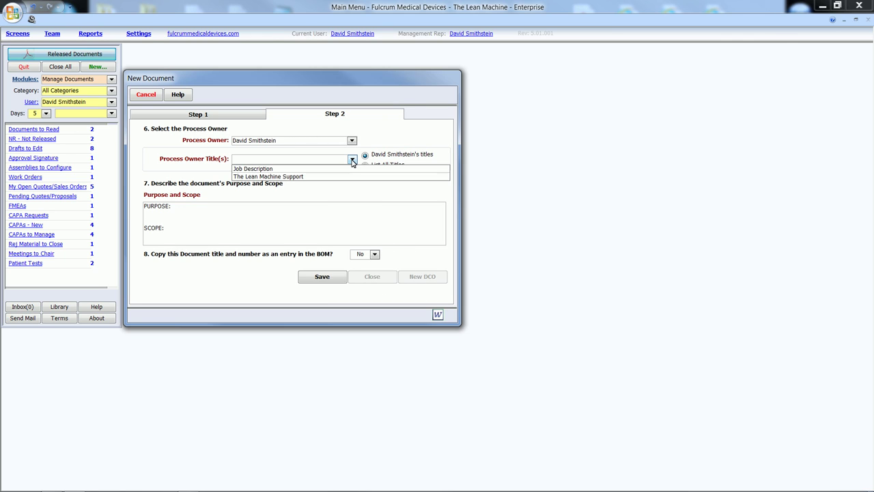
left_click(327, 279)
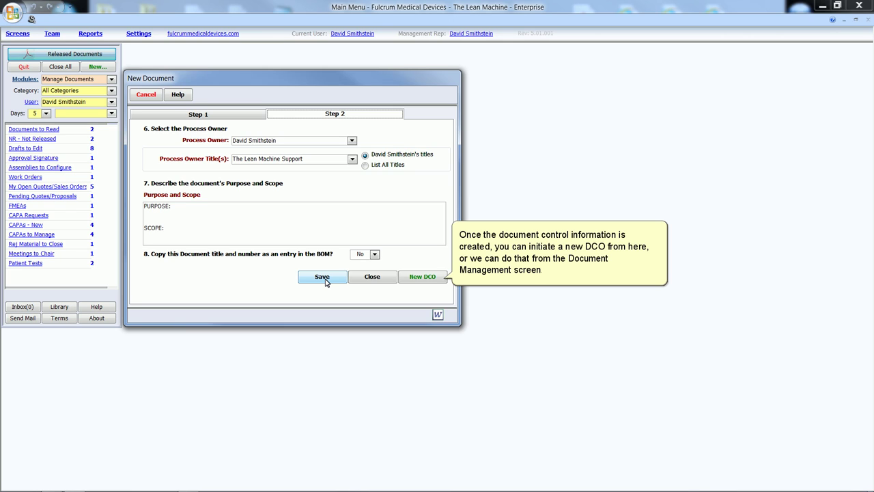
- Close the New Document form and list not-released documents filtered to the Documents category
left_click(371, 277)
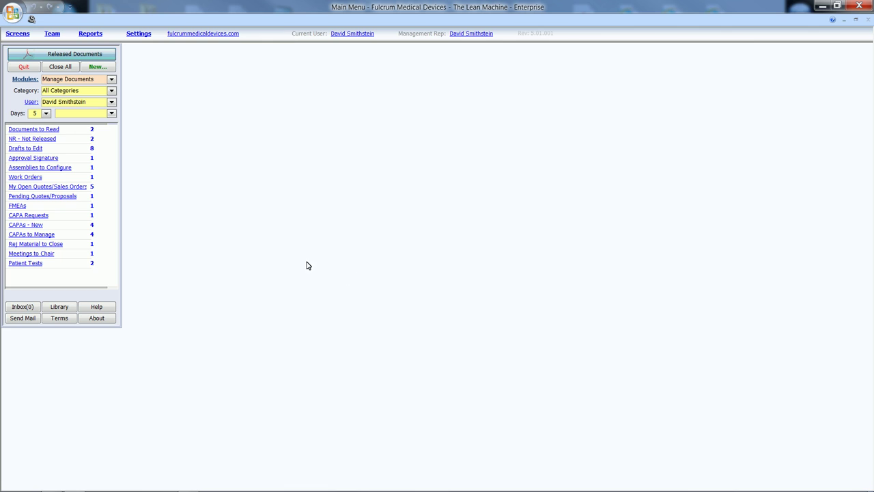
left_click(50, 140)
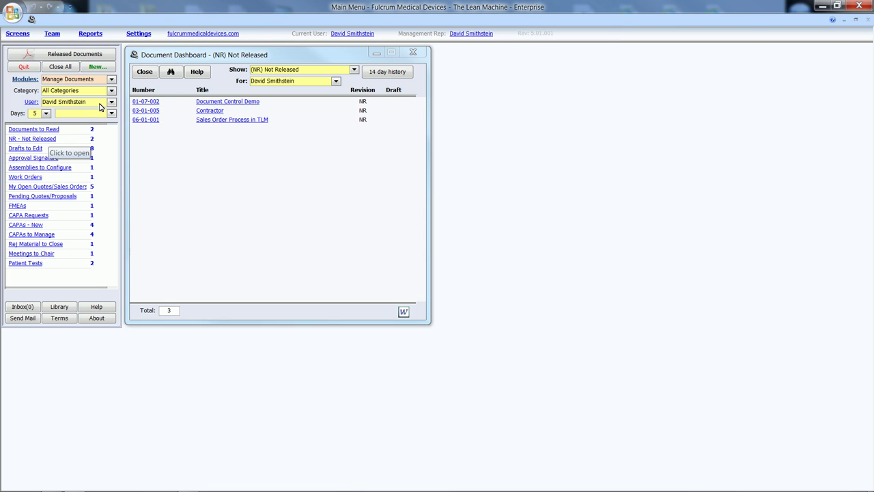
left_click(112, 91)
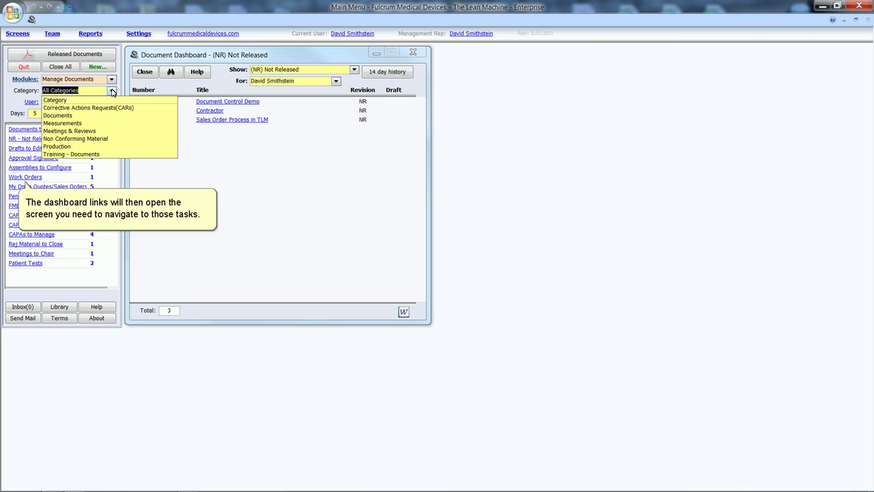
left_click(61, 115)
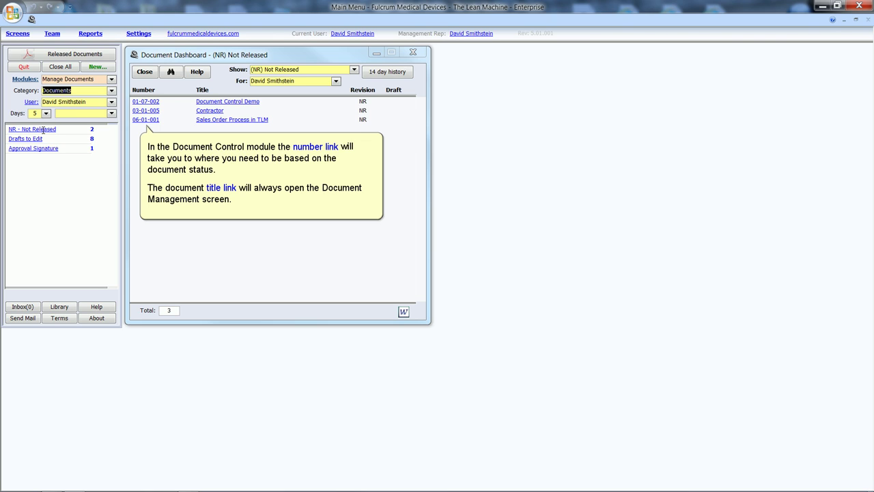
- Open the 01-07-002 record and switch the dashboard to Ready to Approve documents
left_click(153, 103)
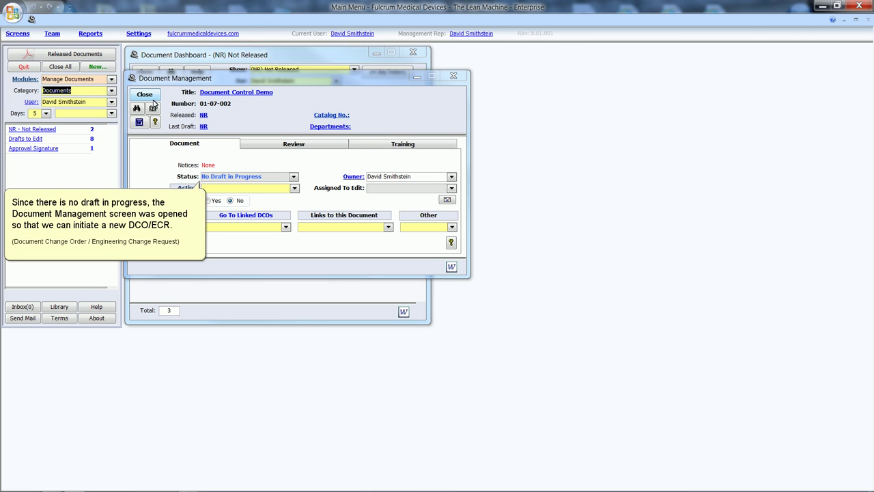
left_click(43, 149)
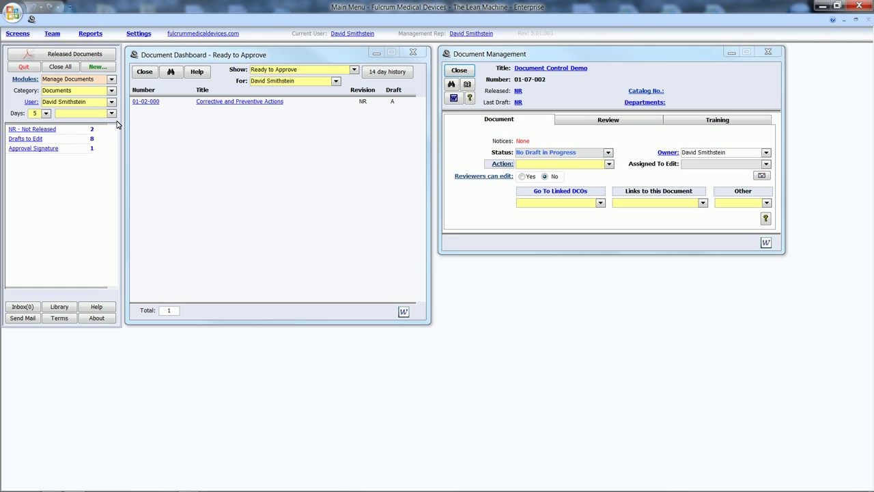
- Open the 01-02-000 Corrective and Preventive Actions release screen and place it below Document Management
left_click(146, 101)
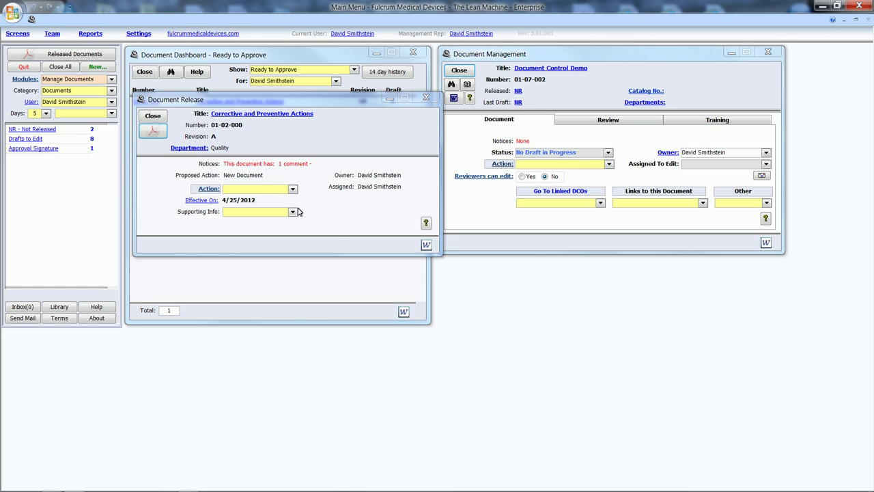
left_click_drag(163, 103, 466, 276)
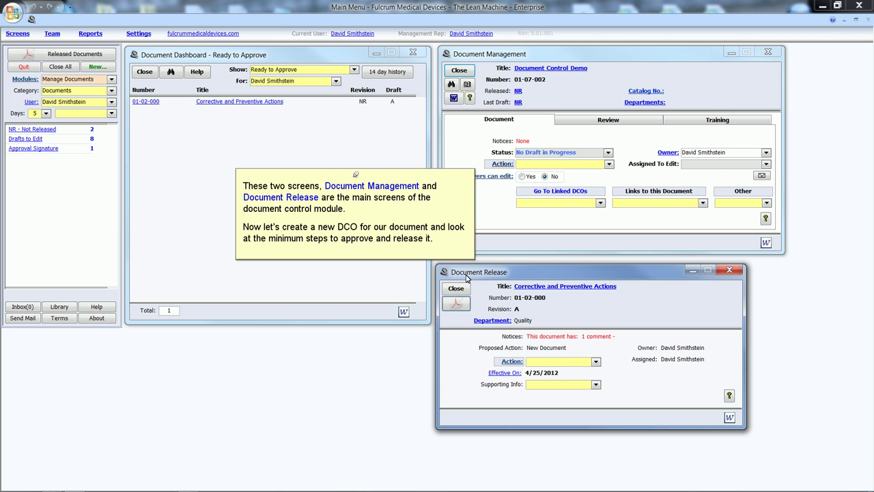
left_click(564, 164)
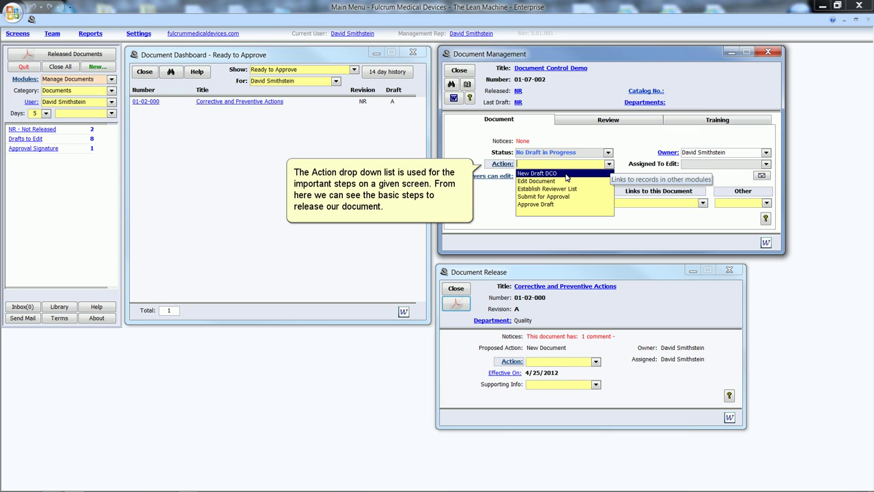
- Create a new draft DCO due to New Document, due today, in section 1-Quality System
left_click(537, 173)
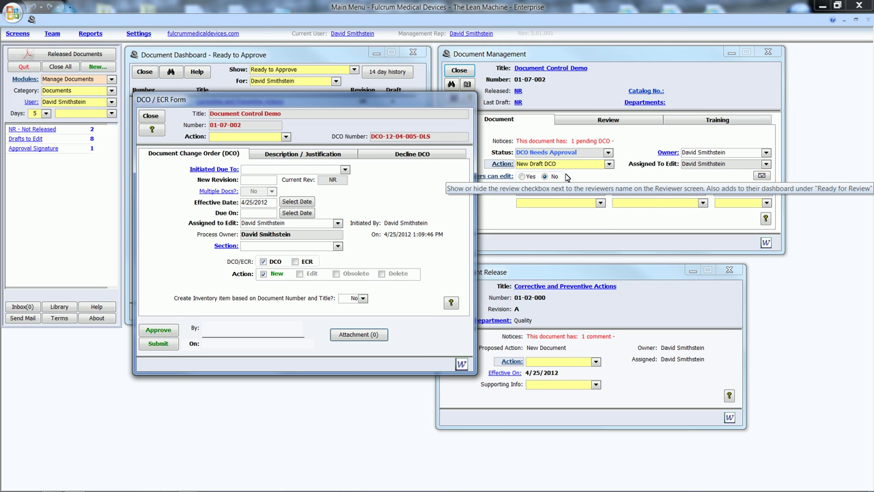
left_click(345, 168)
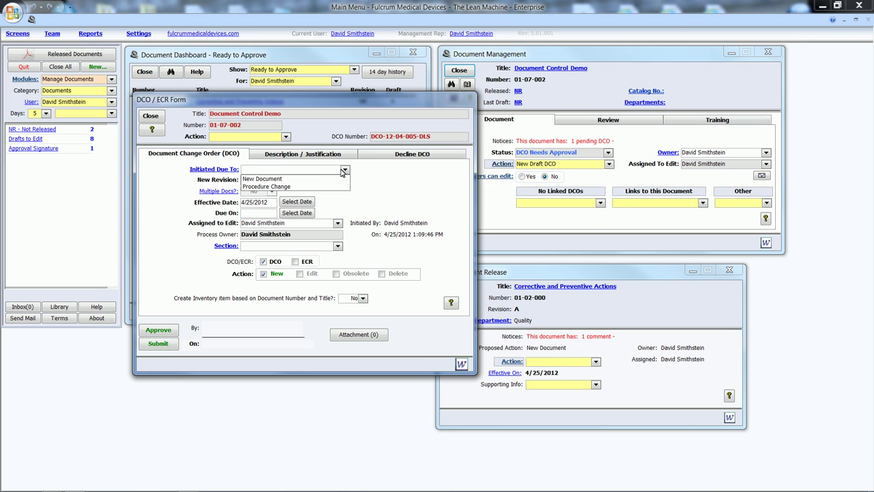
left_click(317, 178)
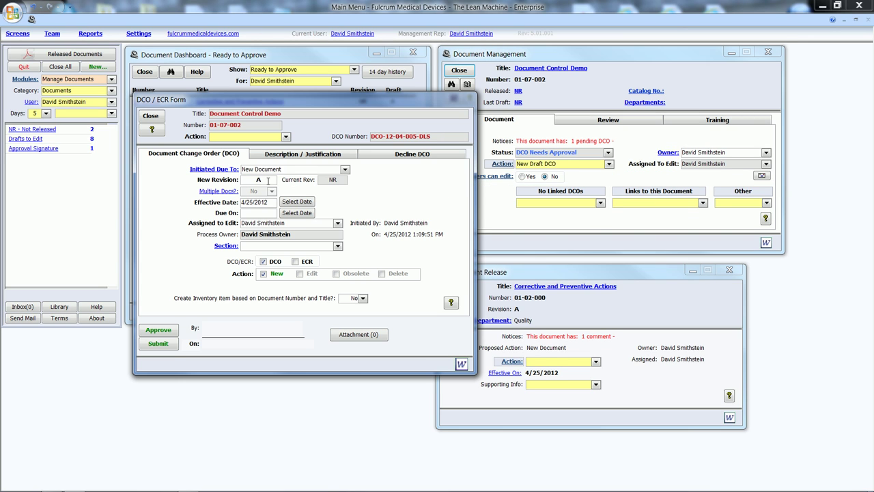
left_click(284, 213)
left_click(239, 302)
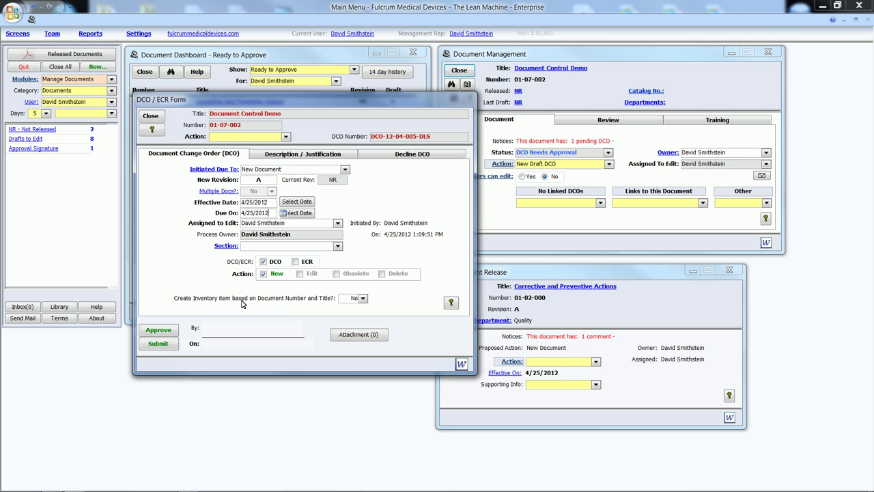
left_click(338, 247)
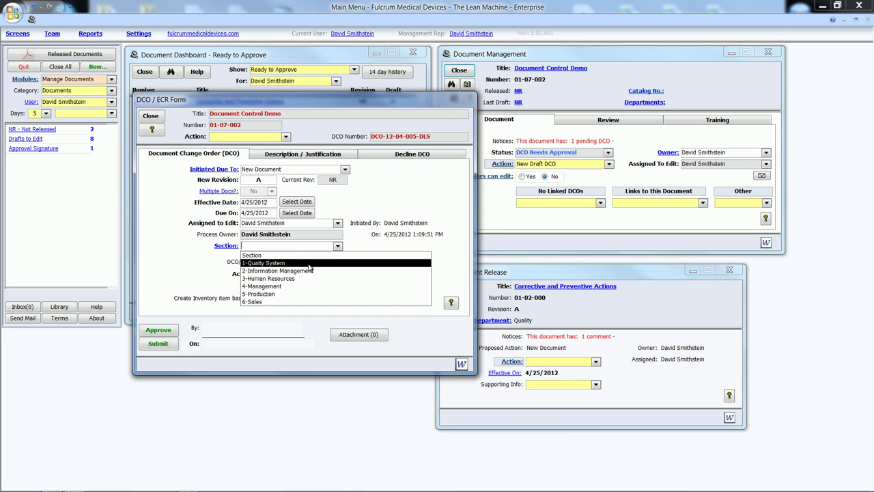
left_click(164, 330)
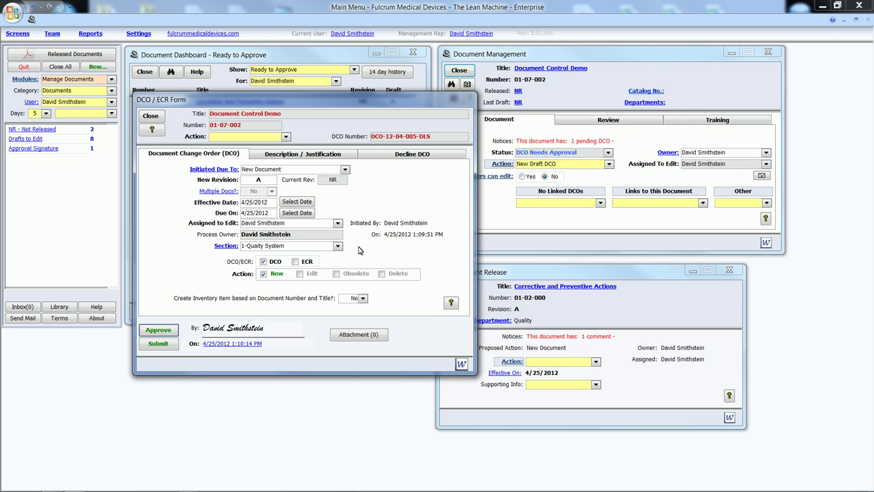
- Submit the approved DCO, close the viewer, and list Drafts to Load showing 01-07-002
left_click(158, 344)
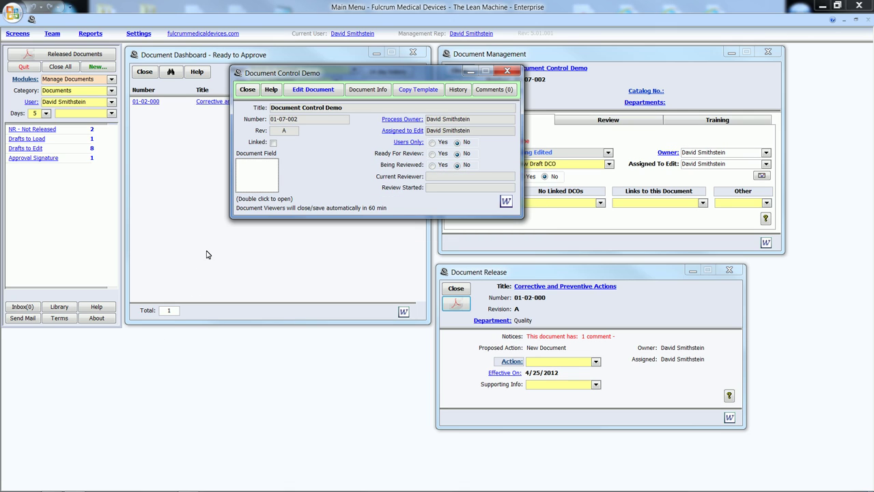
left_click(247, 92)
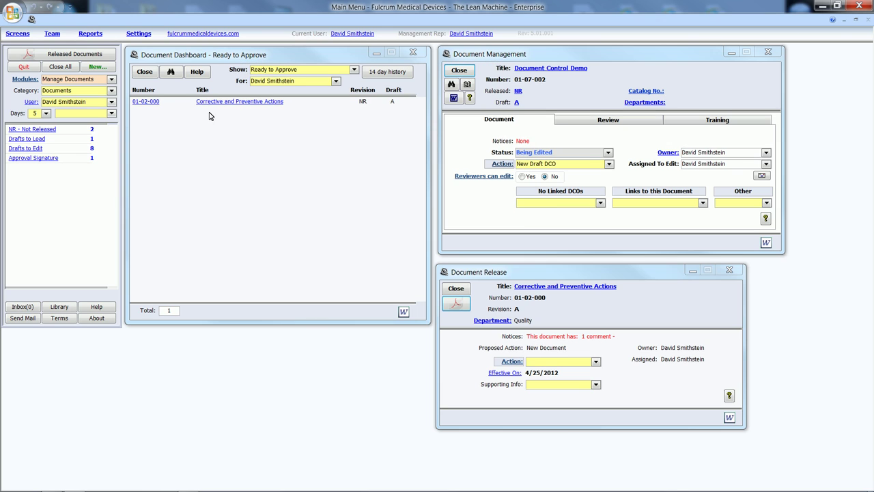
left_click(33, 139)
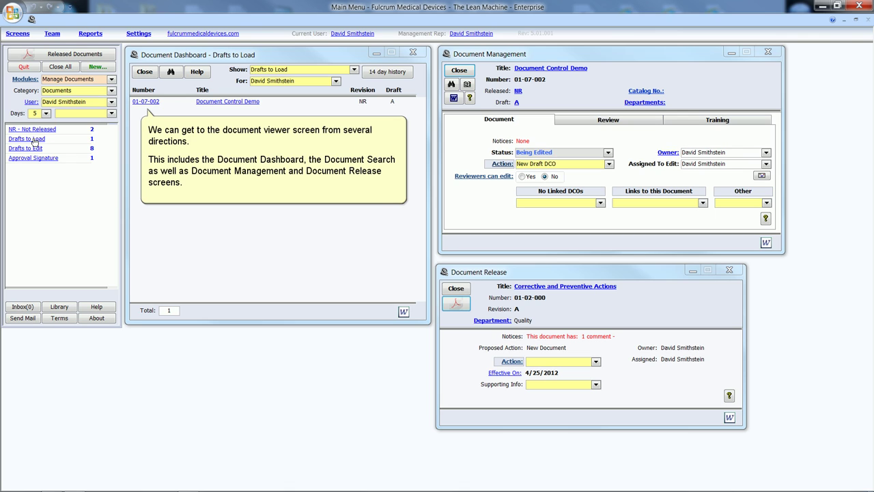
- Open and close the 01-07-002 document viewer twice
left_click(145, 101)
left_click(253, 91)
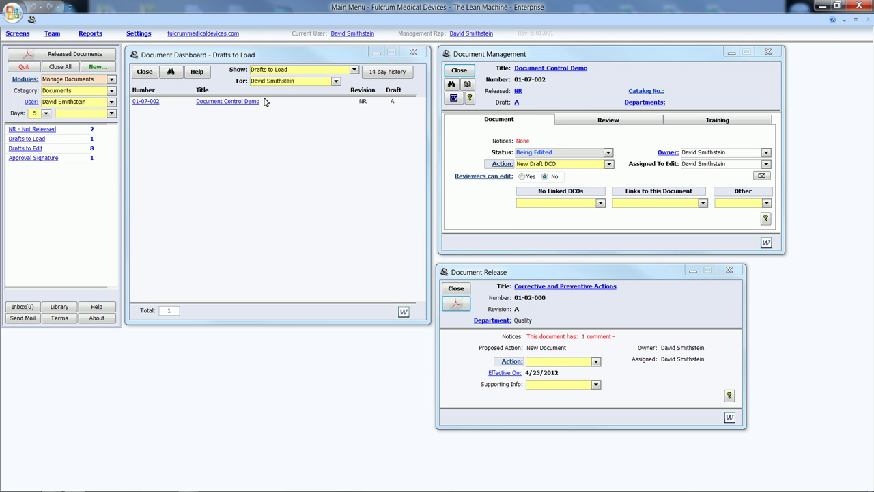
left_click(451, 97)
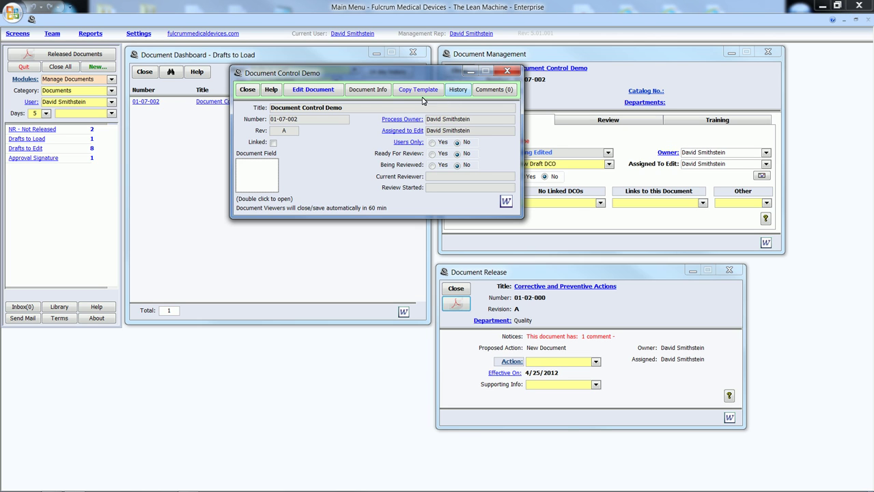
left_click(250, 91)
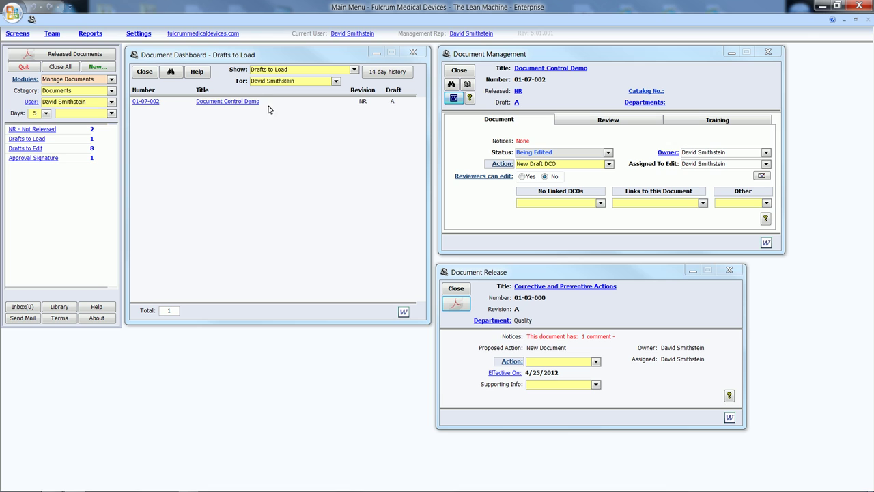
- Choose Edit for Document Control Demo, dismiss the template list, and open the 01-07-002 draft
left_click(594, 165)
left_click(597, 181)
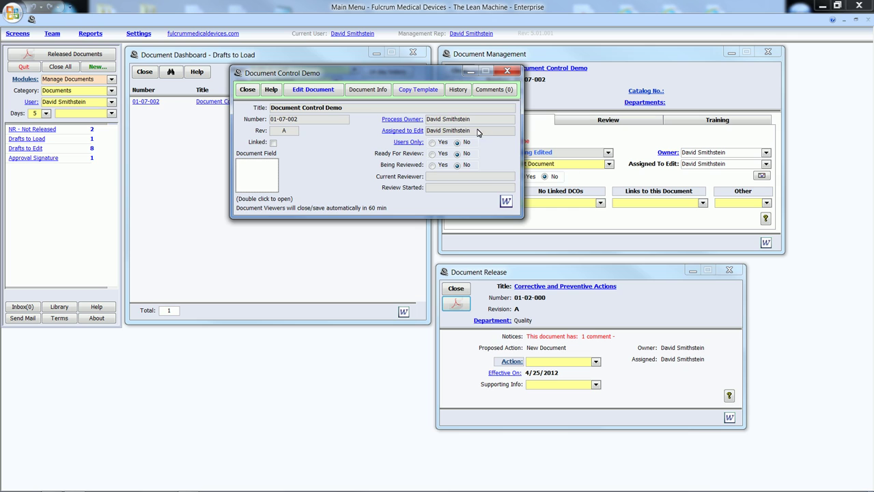
left_click(419, 90)
left_click(306, 106)
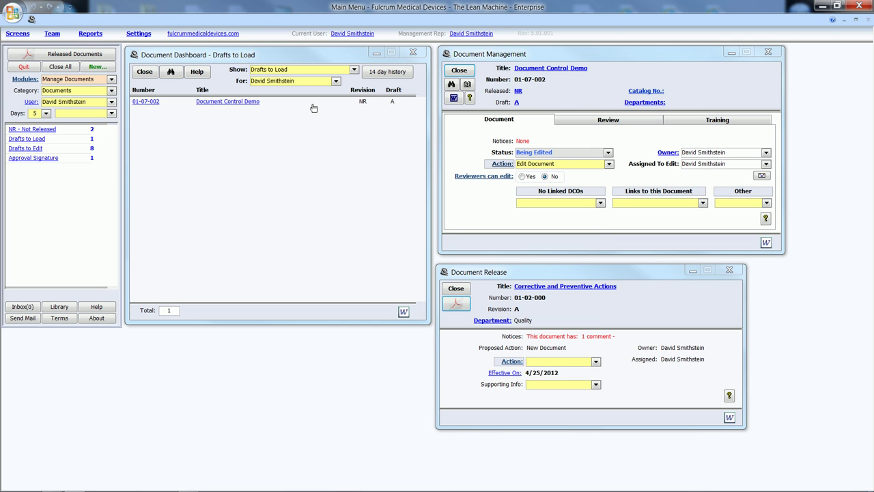
left_click(147, 102)
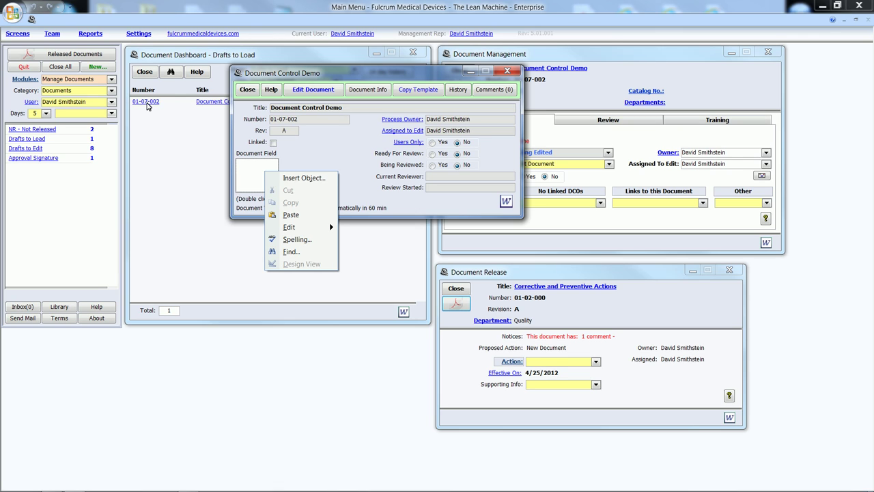
- Insert an object from file, browsing to the Word document in C:\LMBS\TheLeanMachine
left_click(287, 178)
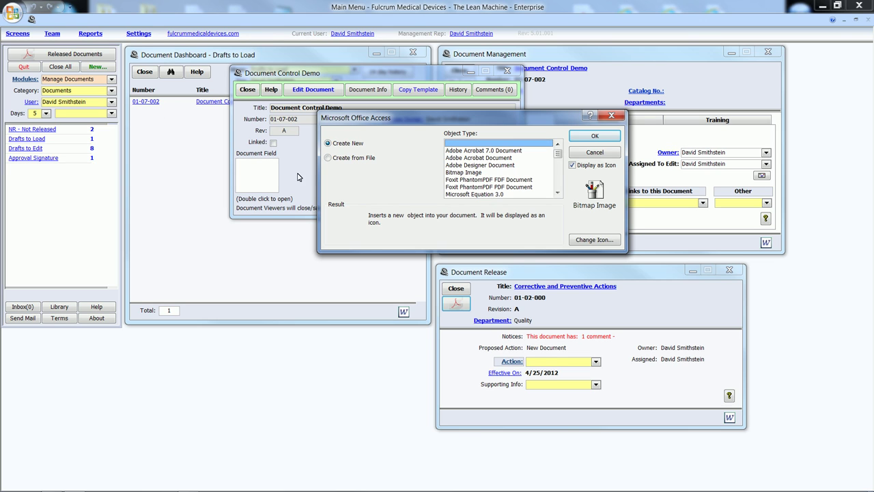
left_click(330, 158)
left_click(459, 159)
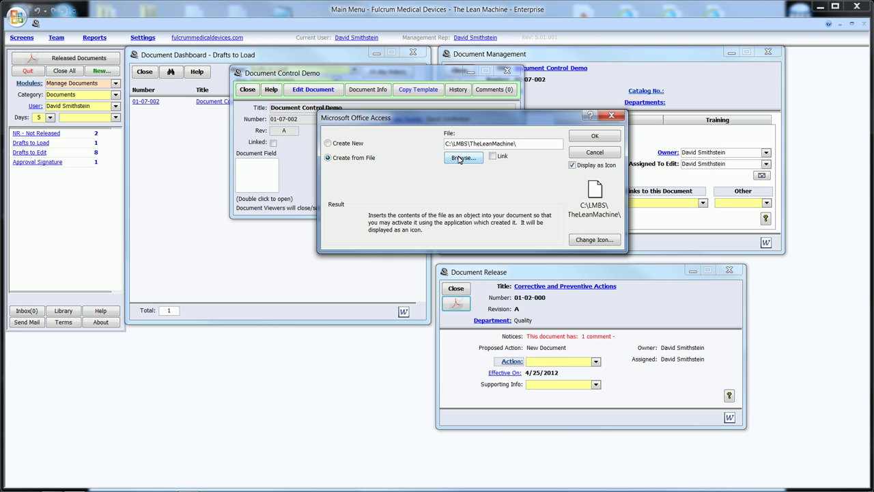
left_click(461, 157)
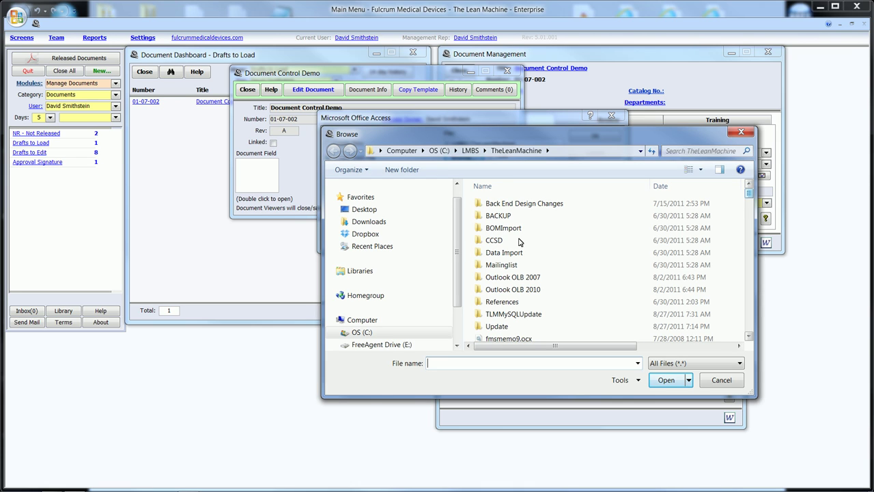
scroll(509, 243, "down", 10)
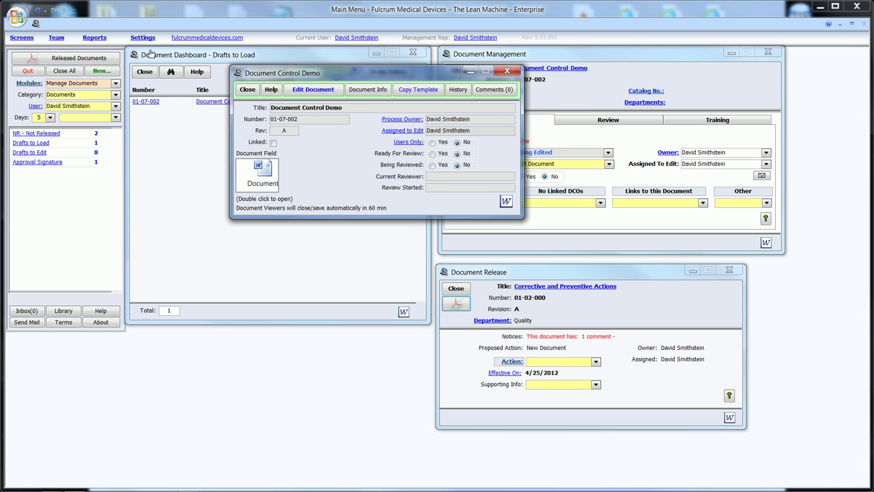
- Open the Tools user settings, then open the attached CAPA flowchart in Word and return
mouse_move(142, 38)
left_click(159, 177)
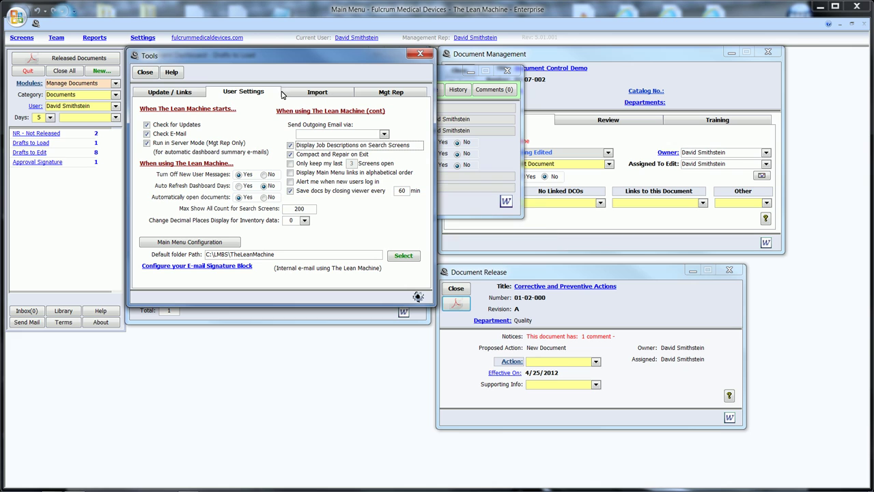
left_click(429, 75)
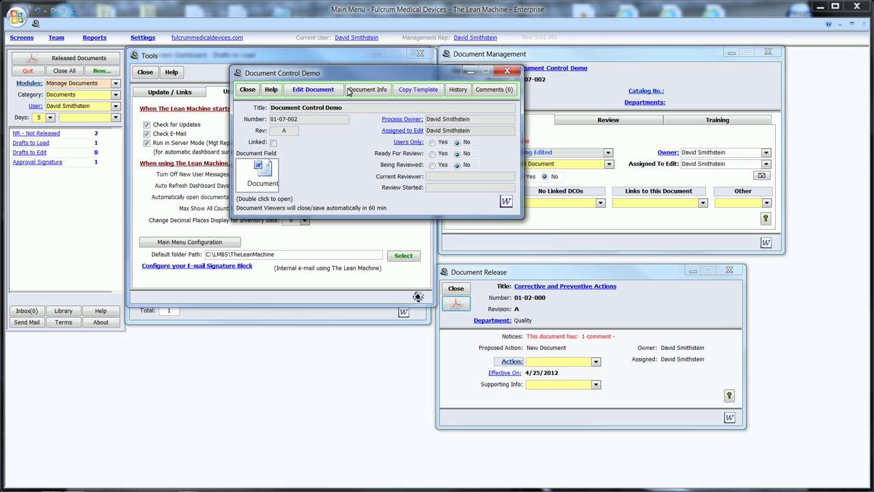
left_click(248, 91)
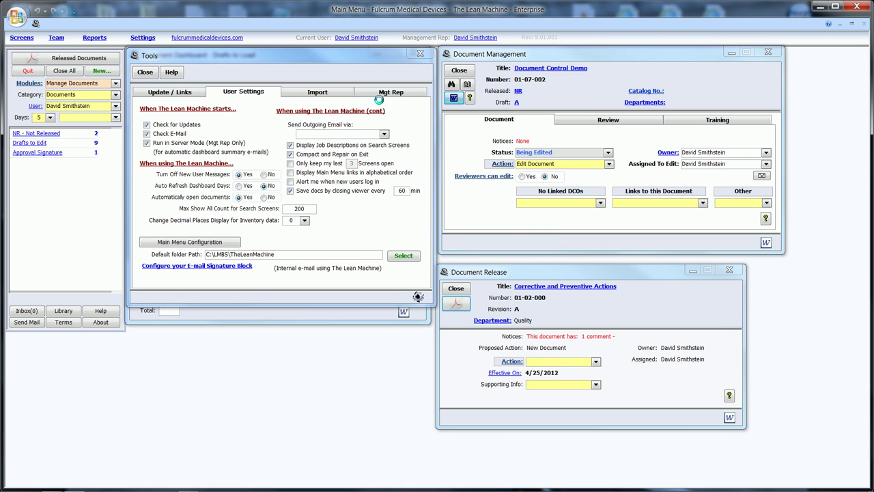
left_click(454, 97)
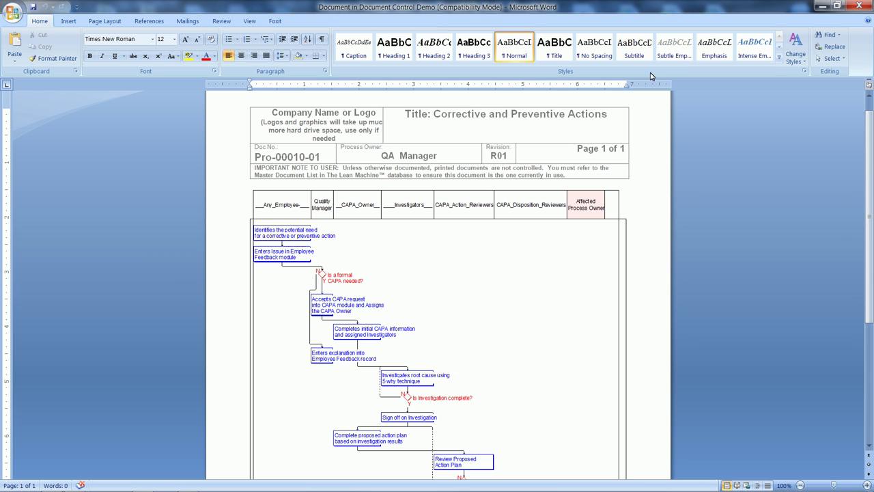
key("alt+Tab")
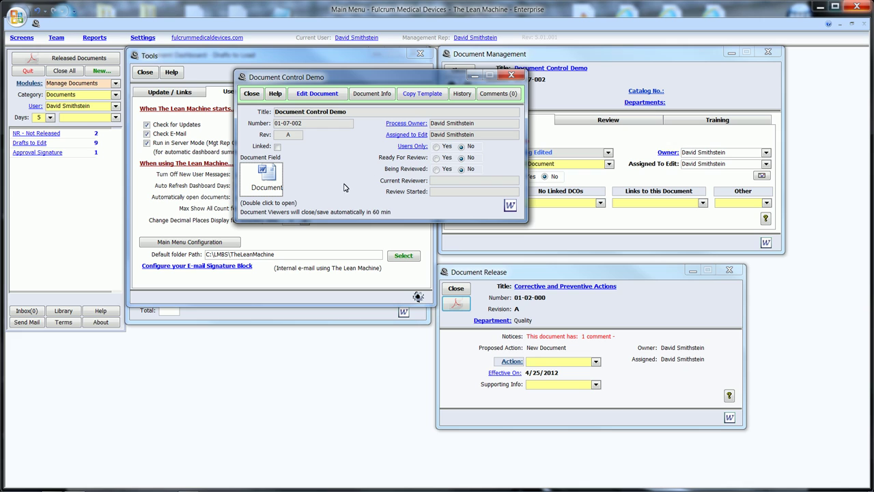
left_click(274, 199)
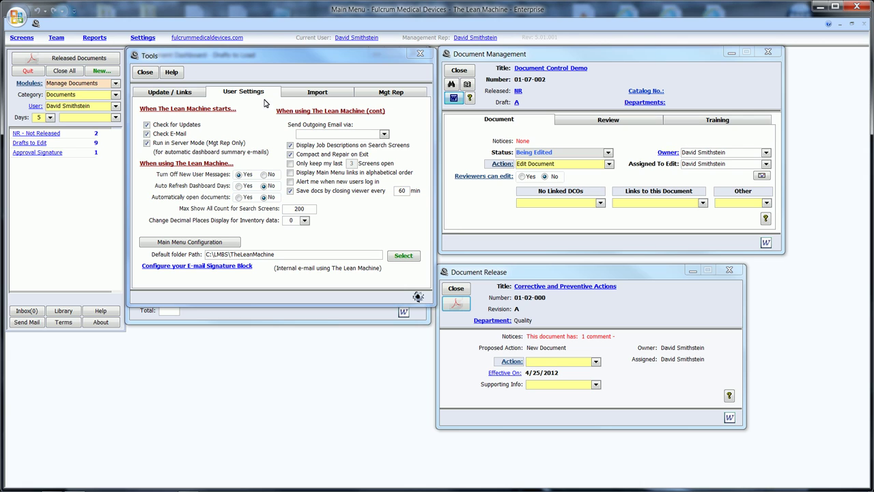
- Close the Document Control Demo viewer and the Tools settings window
left_click(453, 98)
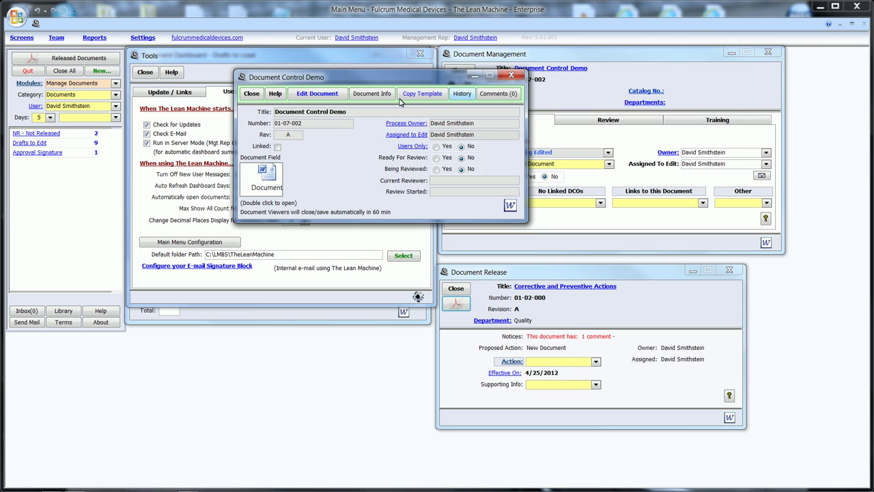
left_click(258, 96)
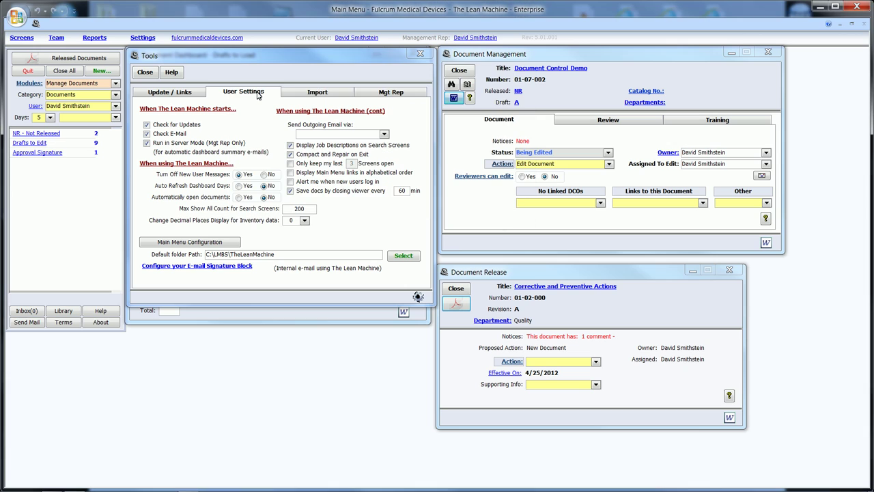
left_click(145, 72)
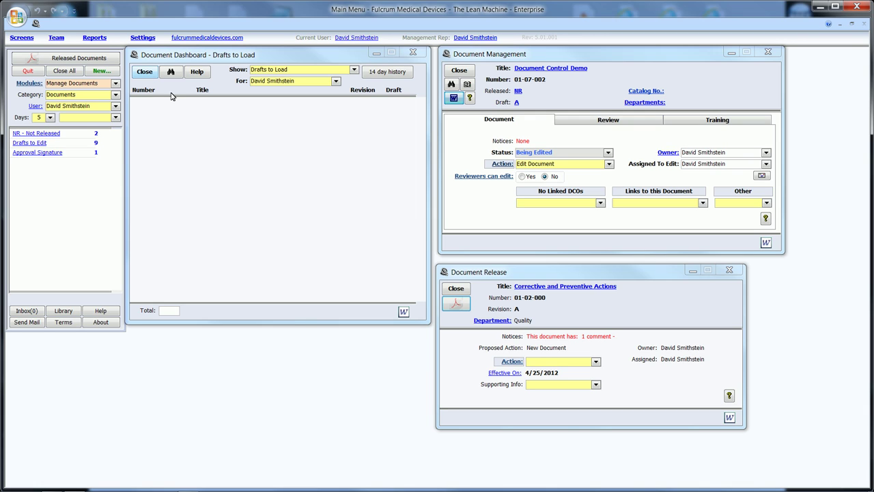
- Save the support person as the sole reviewer of Document Control Demo, then close the reviewers list
left_click(482, 176)
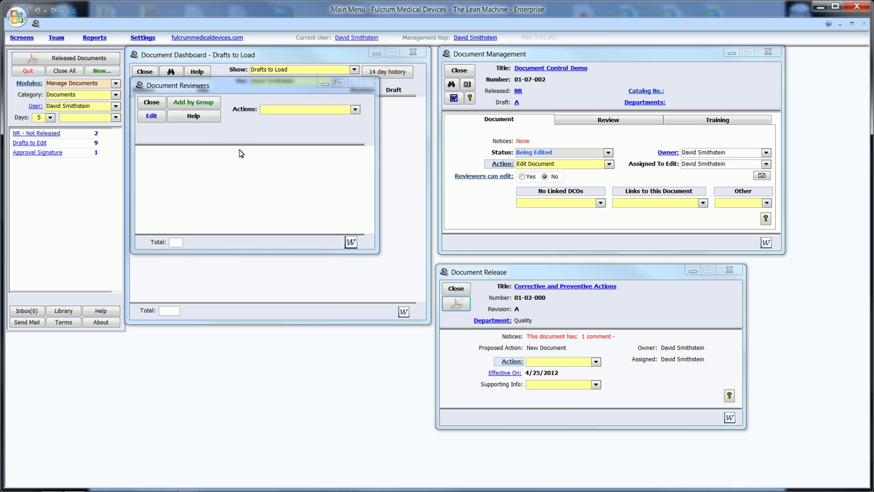
left_click(152, 116)
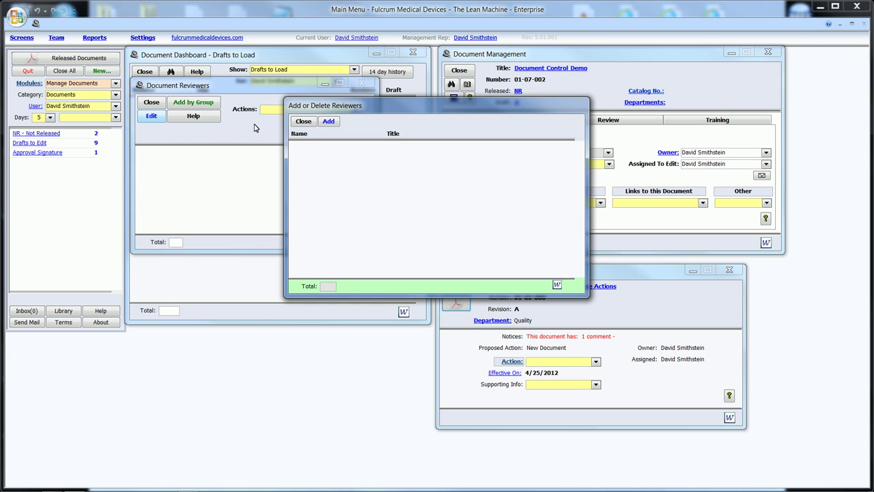
left_click(375, 146)
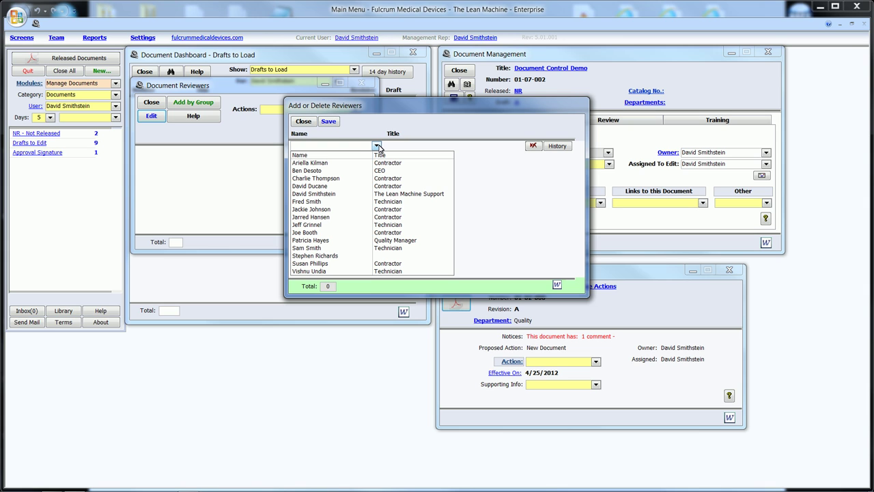
left_click(371, 195)
left_click(329, 121)
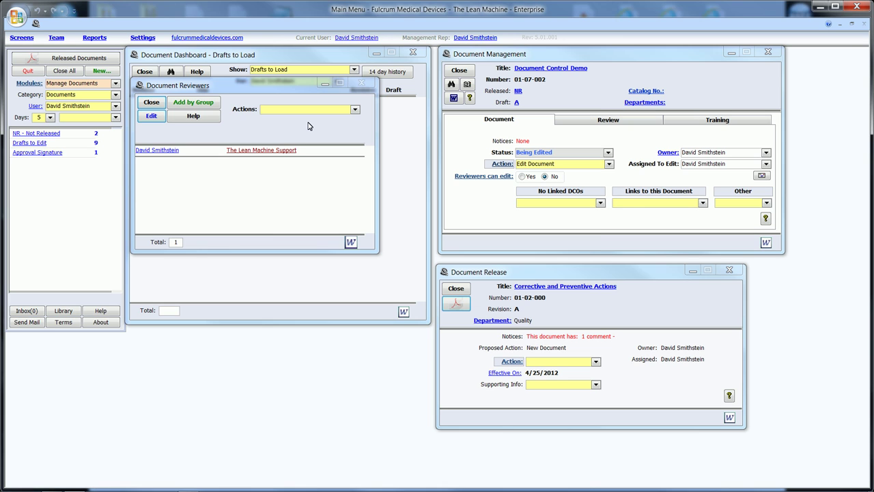
left_click(355, 110)
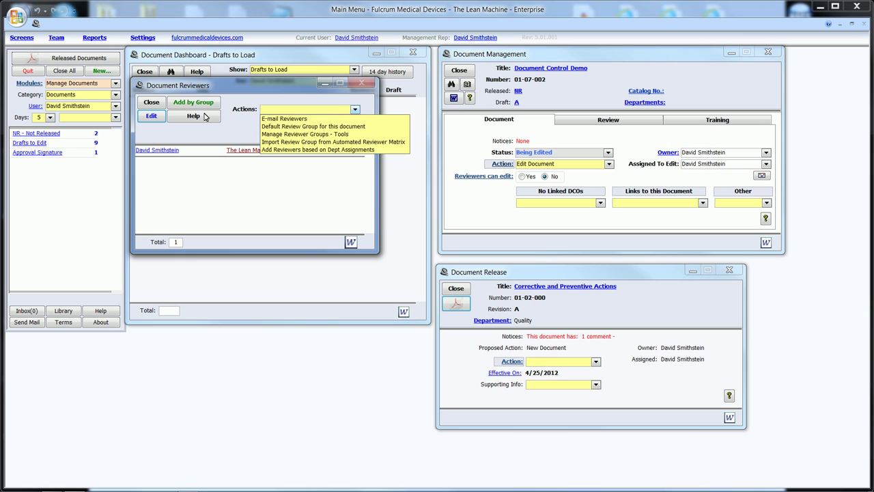
left_click(154, 104)
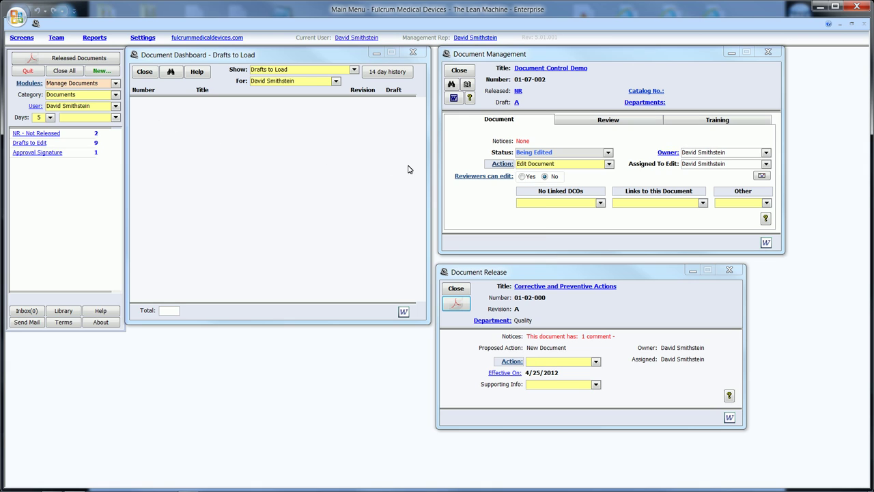
- Set Reviewers can edit to Yes and discard the auto-generated review notification e-mail
left_click(522, 176)
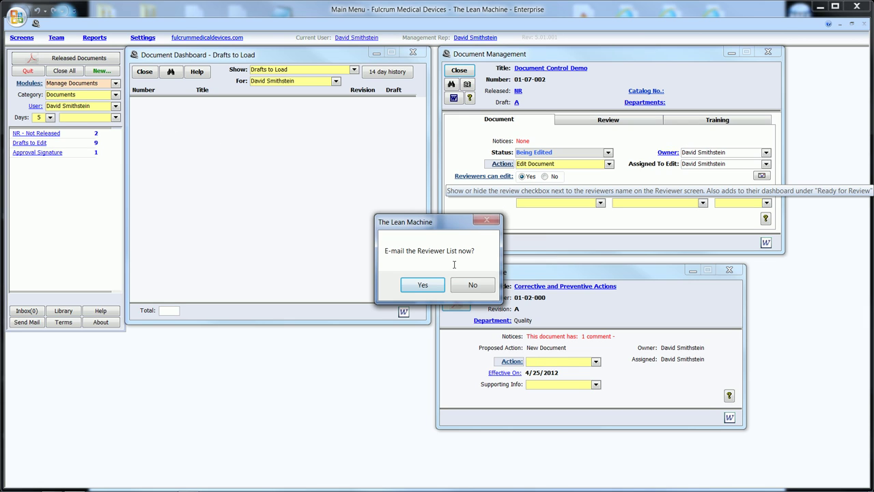
left_click(424, 284)
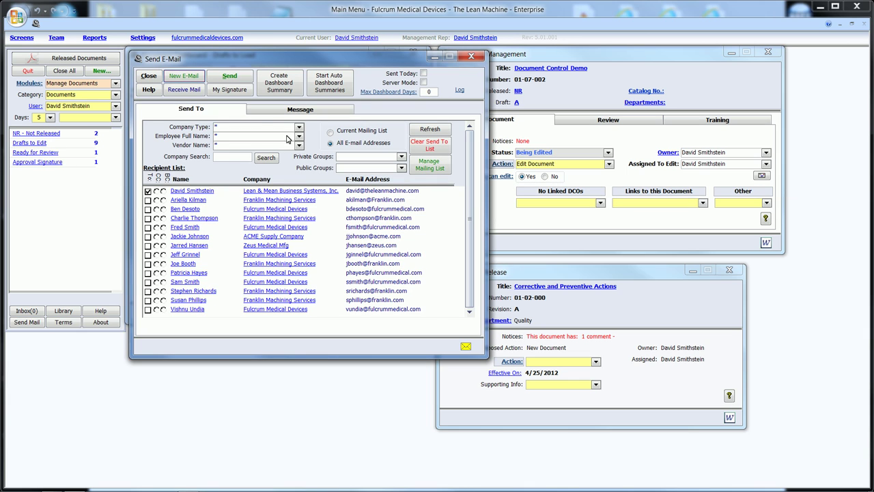
left_click(276, 112)
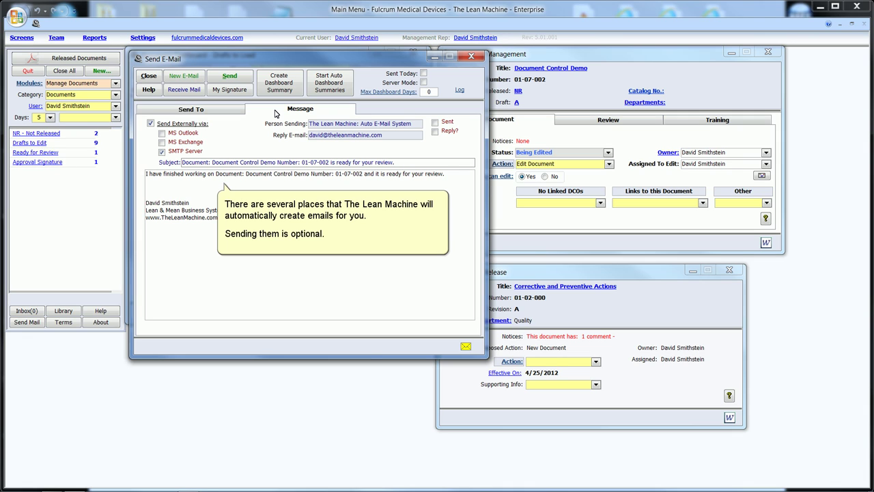
left_click(154, 78)
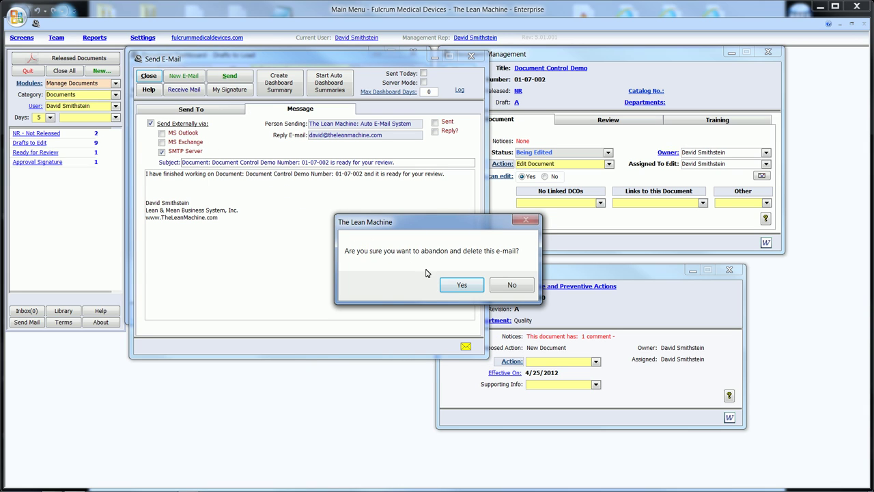
left_click(459, 285)
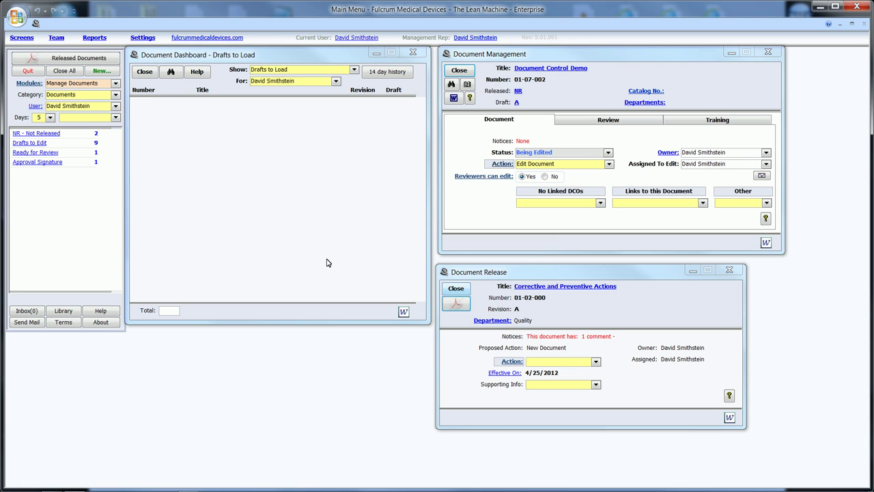
- Show Ready for Review documents and check the review fields of 01-07-002 Document Control Demo
left_click(35, 153)
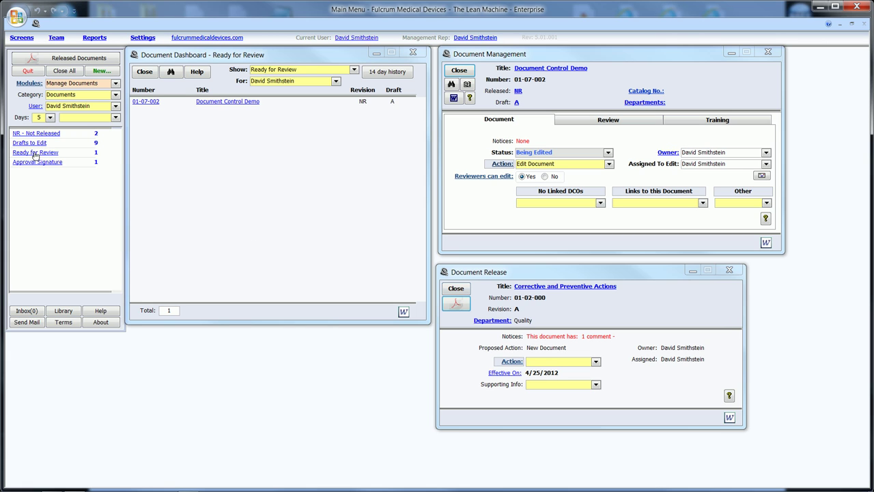
left_click(145, 102)
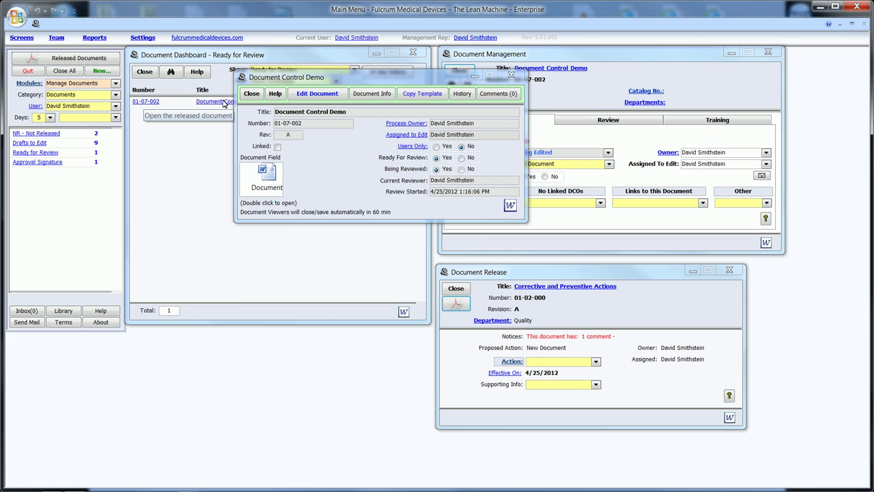
left_click(251, 93)
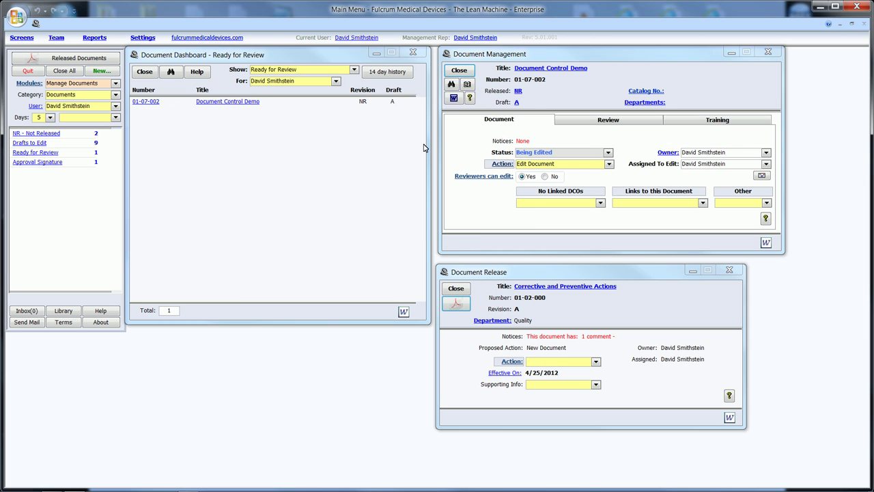
left_click(608, 165)
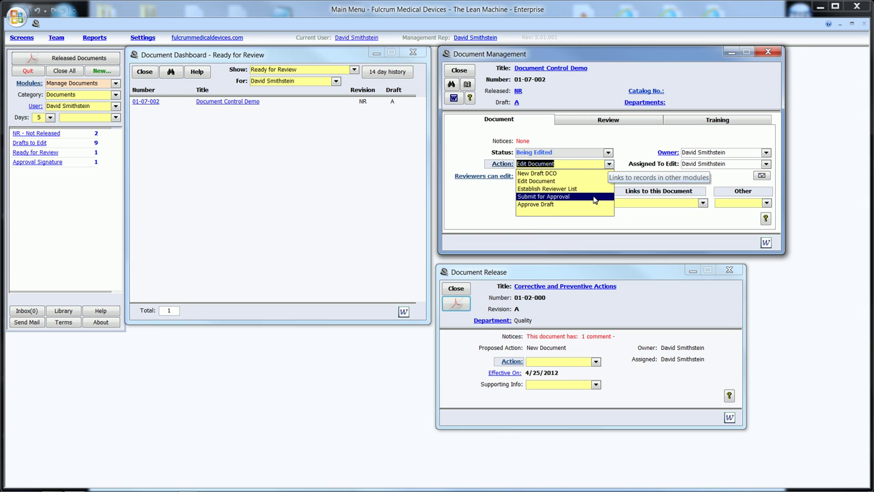
- Submit Document Control Demo for approval, discard the approval e-mail, and list documents awaiting signature
left_click(542, 196)
left_click(481, 289)
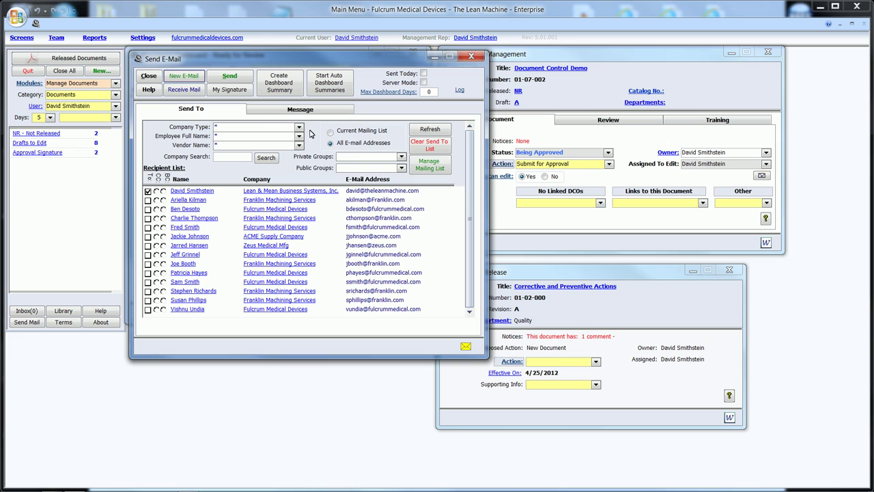
left_click(301, 110)
left_click(150, 76)
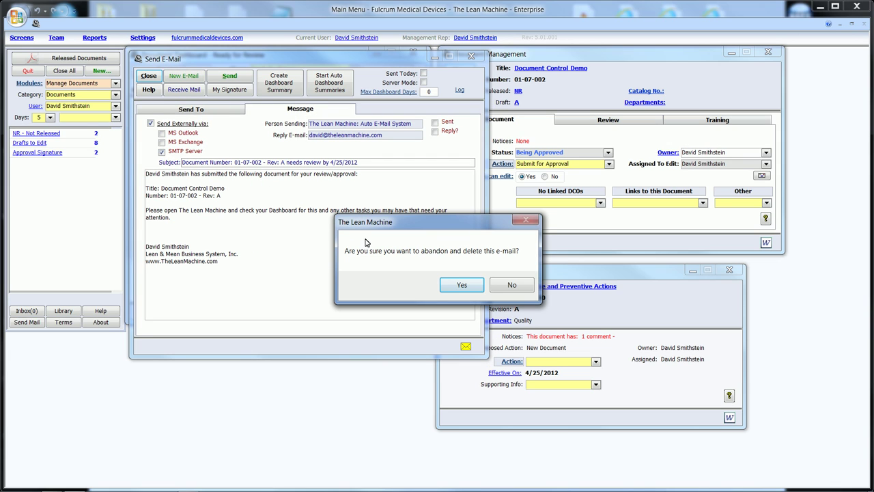
left_click(460, 285)
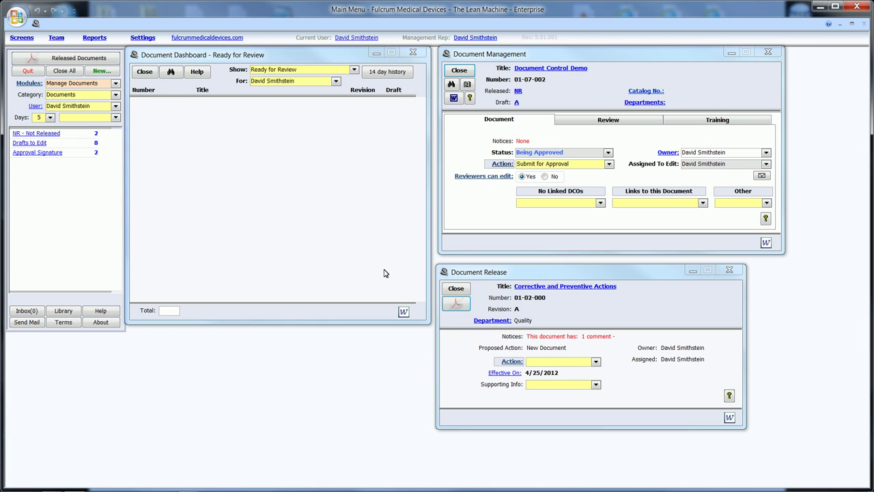
left_click(39, 153)
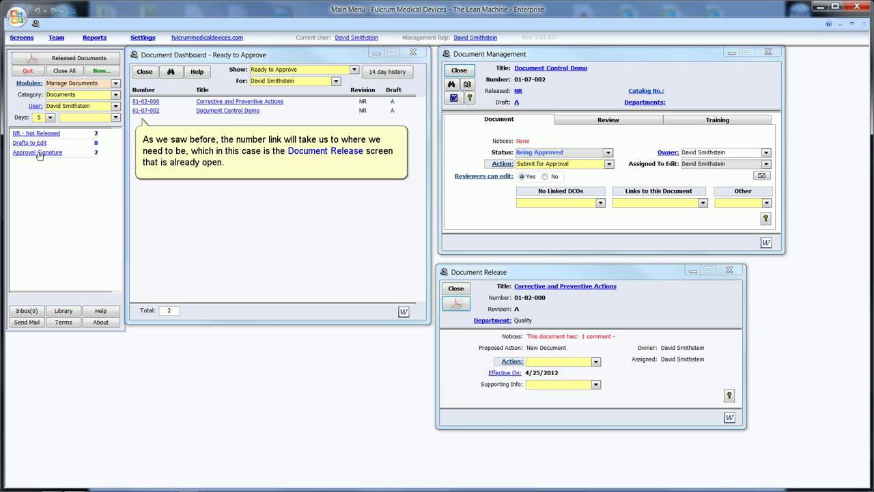
- Open 01-07-002 Document Control Demo with the Review Document action and read it
left_click(145, 111)
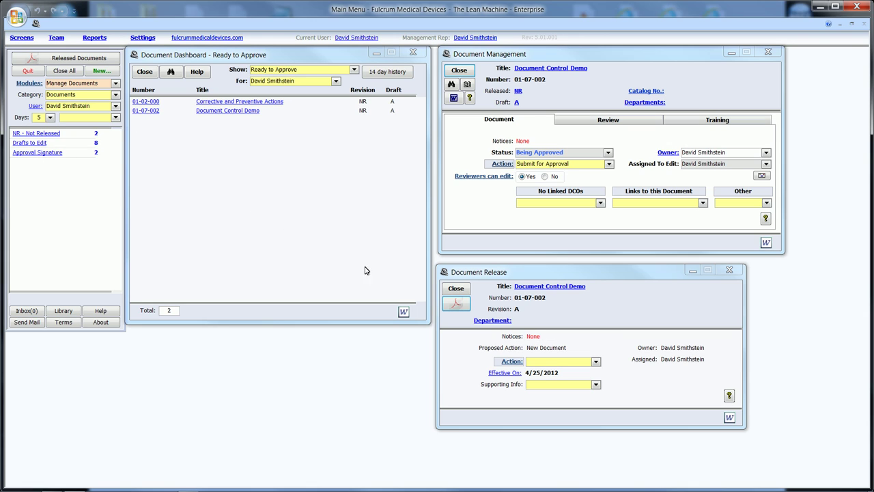
left_click(595, 362)
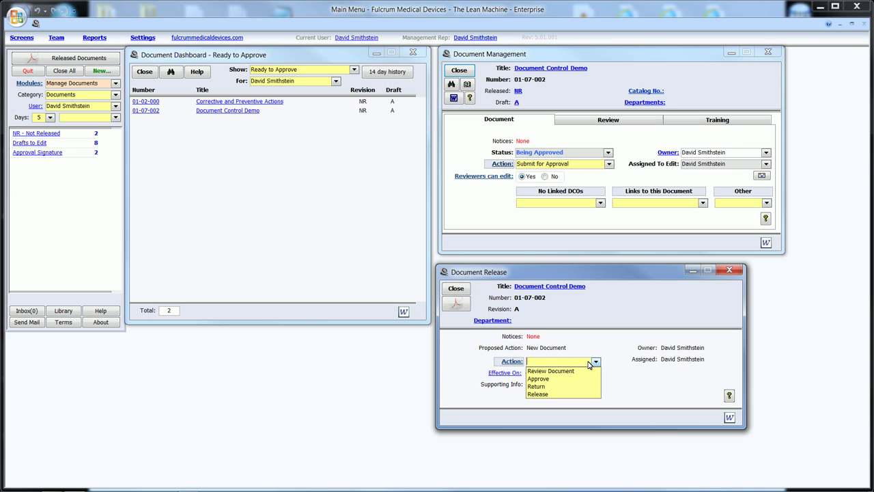
left_click(459, 304)
left_click(476, 289)
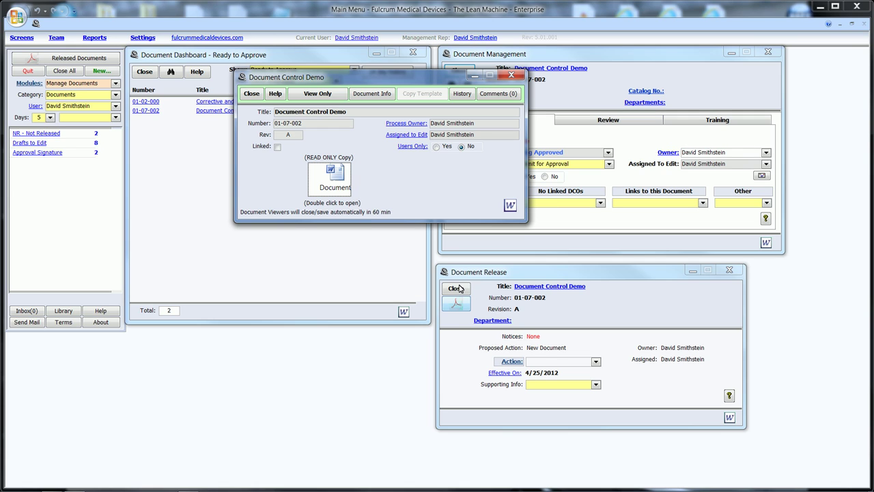
left_click(252, 94)
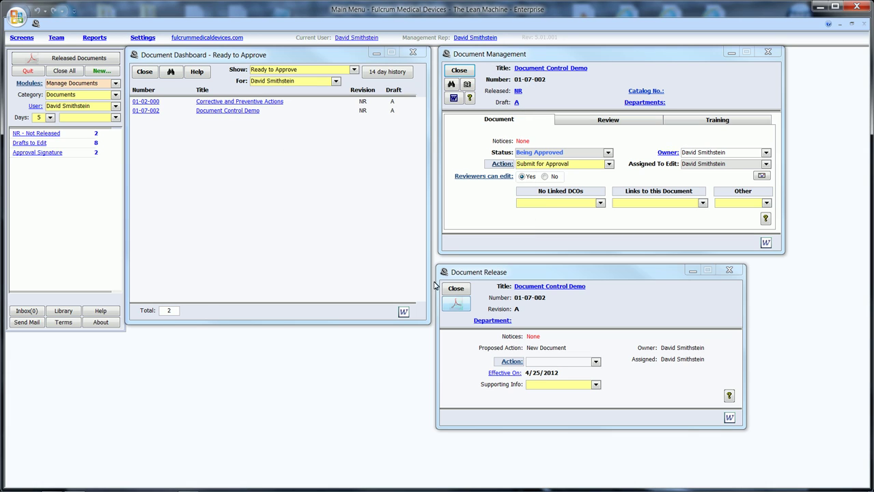
- Approve Document Control Demo and submit the electronic signature
left_click(581, 362)
left_click(540, 379)
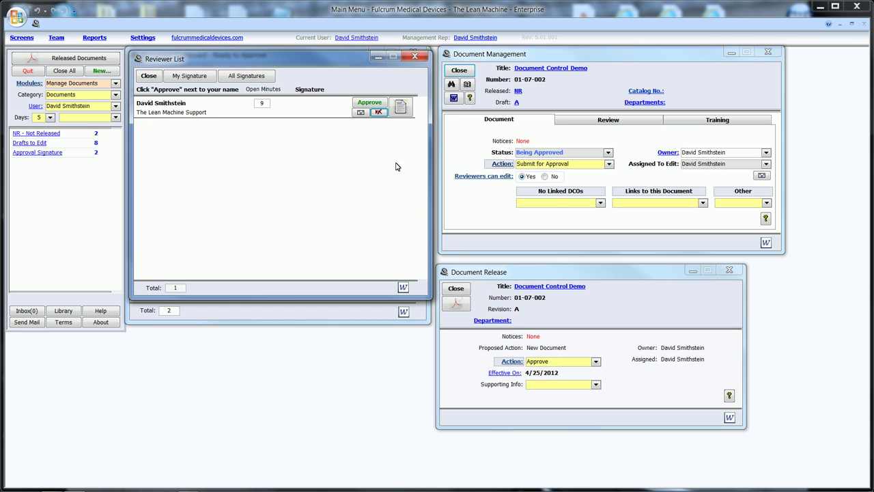
left_click(369, 103)
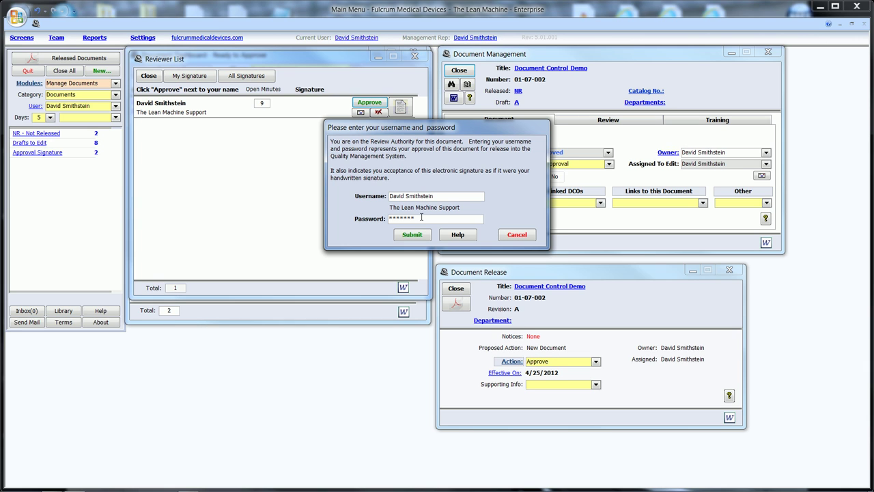
left_click(414, 235)
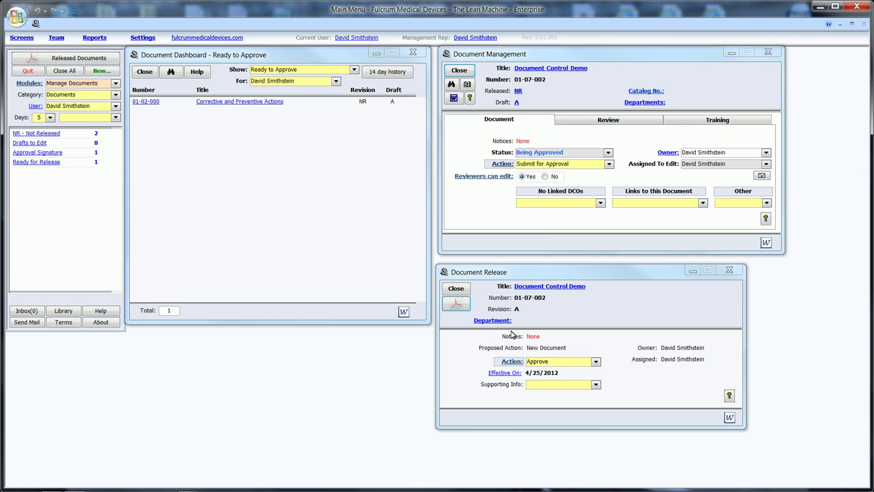
- Save the review comment 'The changes look good' under Supporting Info > Comments
left_click(596, 384)
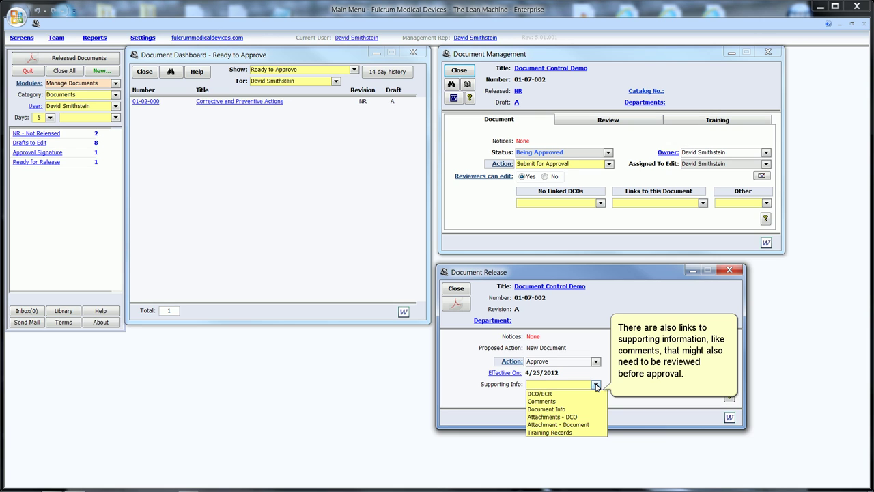
left_click(576, 401)
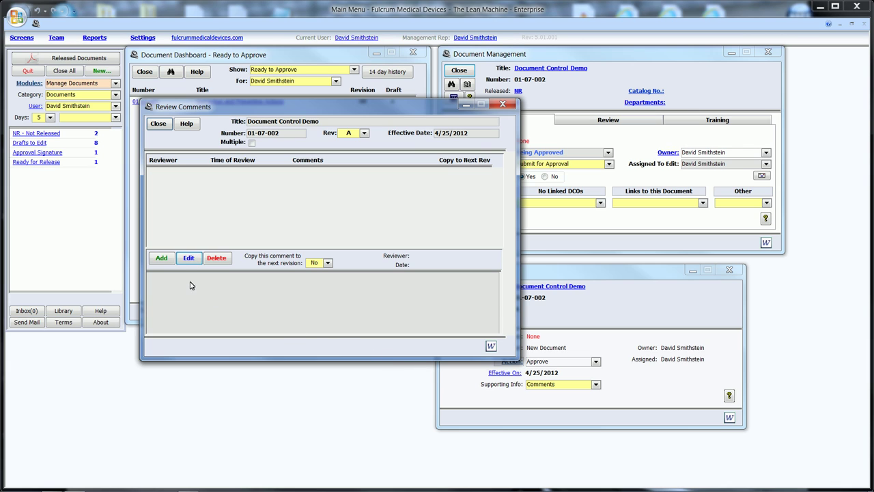
left_click(162, 258)
type("The changes look good")
left_click(274, 122)
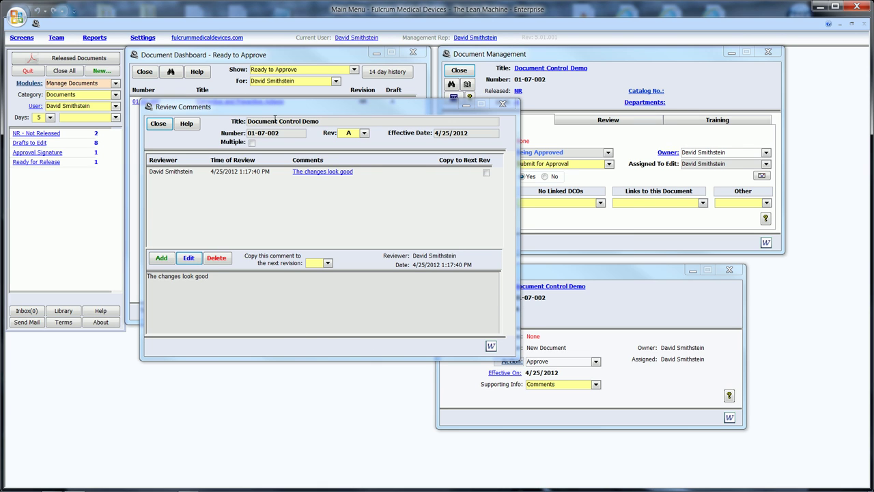
left_click(167, 125)
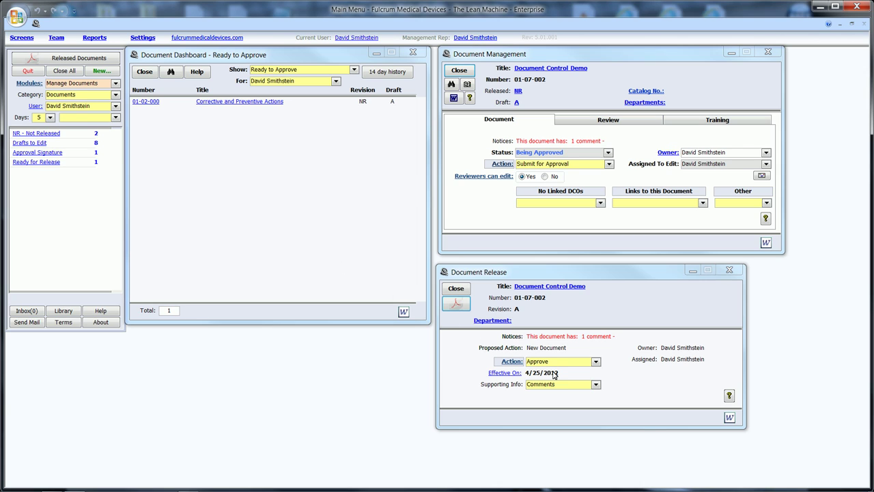
left_click(595, 385)
- Release Document Control Demo, discard its release notification e-mail, and close all windows
left_click(596, 361)
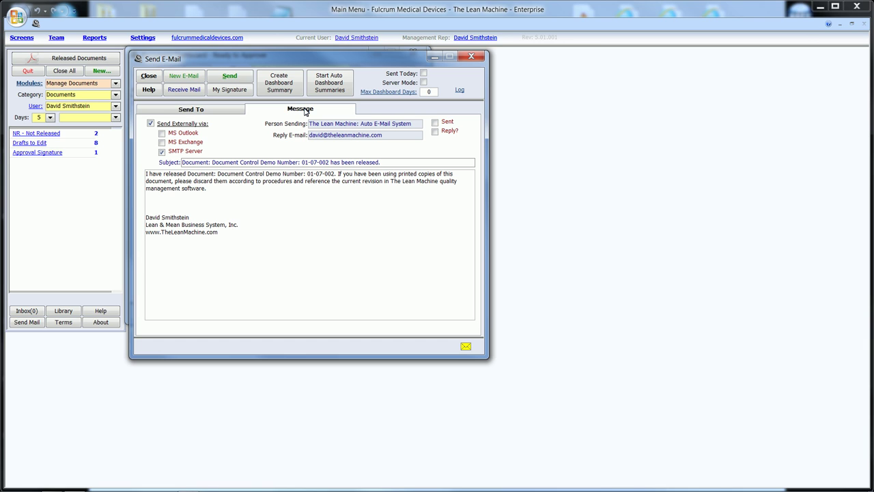
left_click(149, 76)
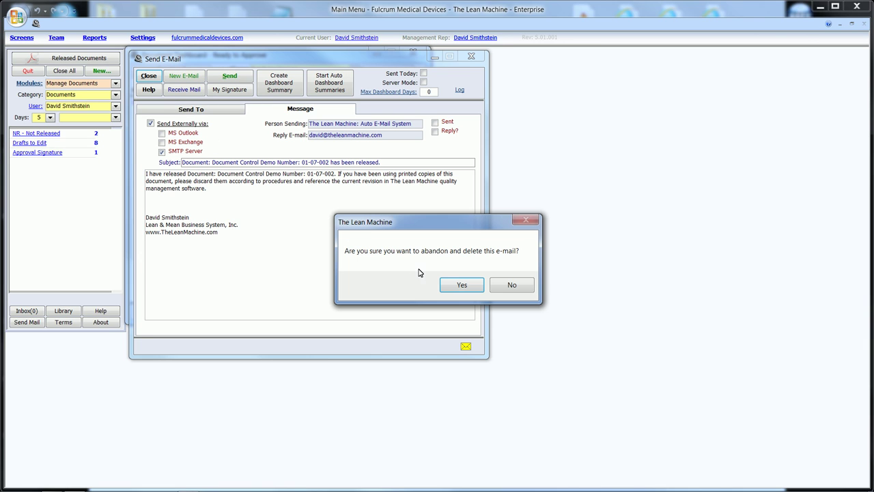
left_click(452, 285)
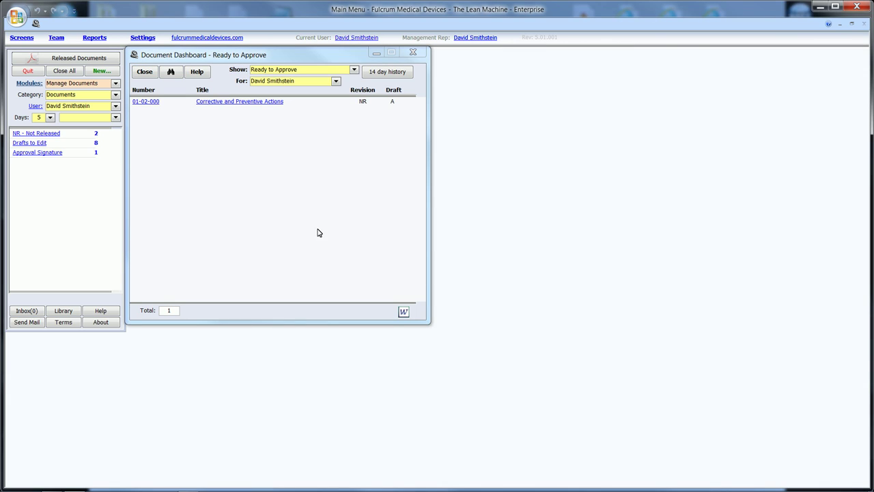
left_click(76, 72)
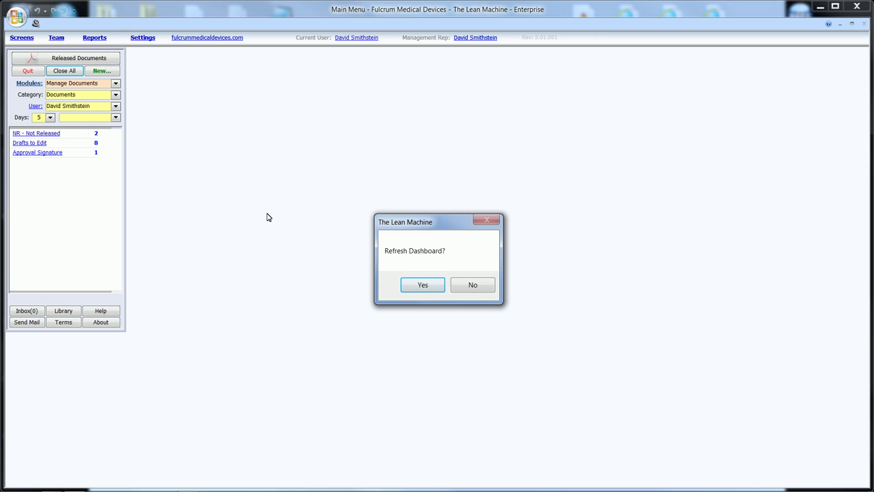
left_click(422, 287)
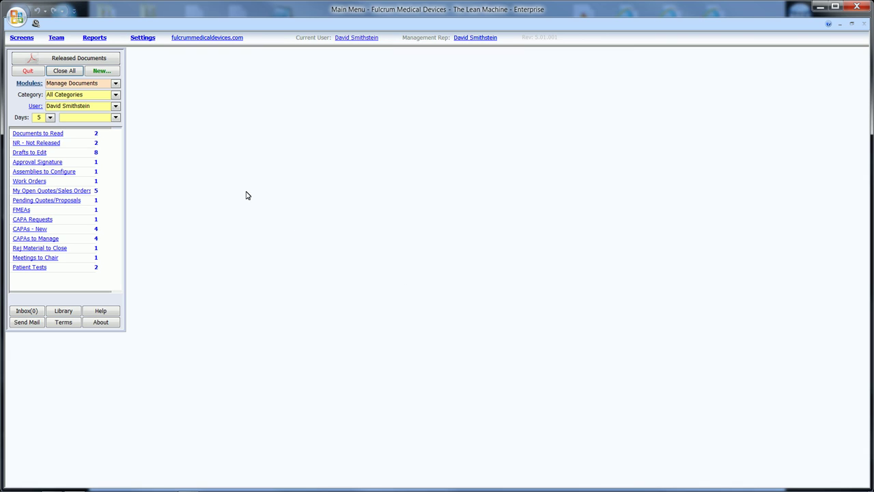
left_click(88, 59)
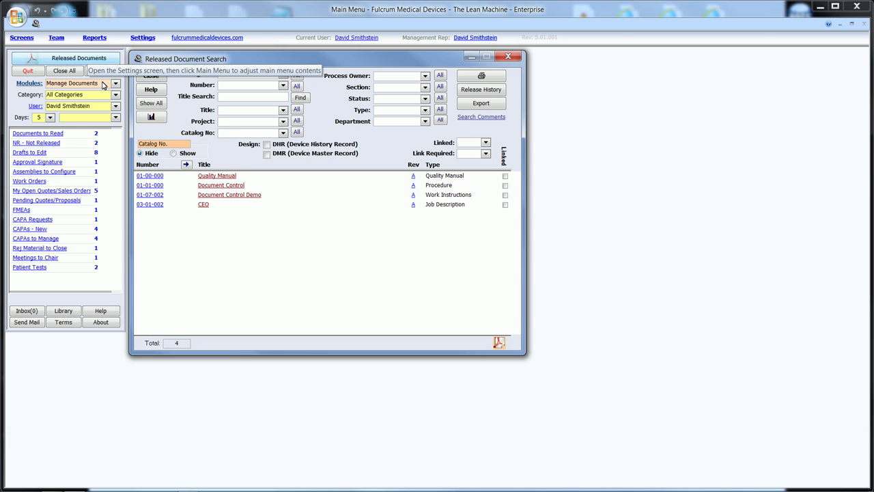
left_click(229, 195)
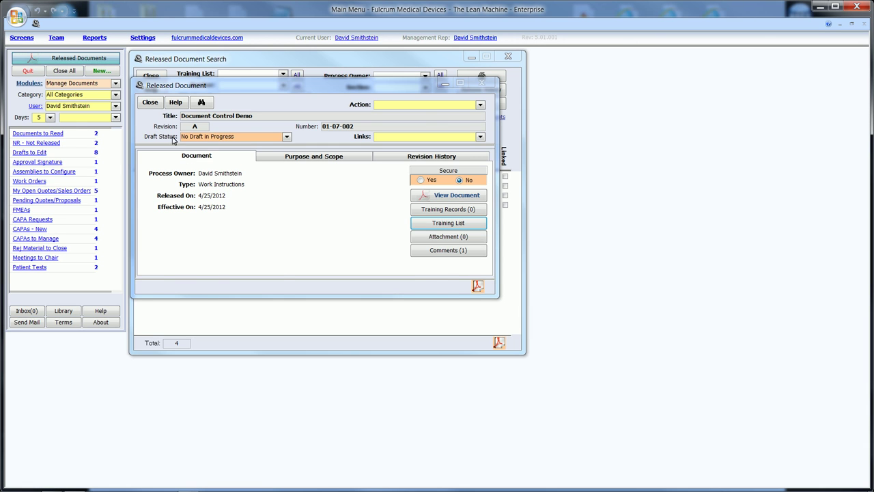
left_click(150, 102)
left_click(148, 196)
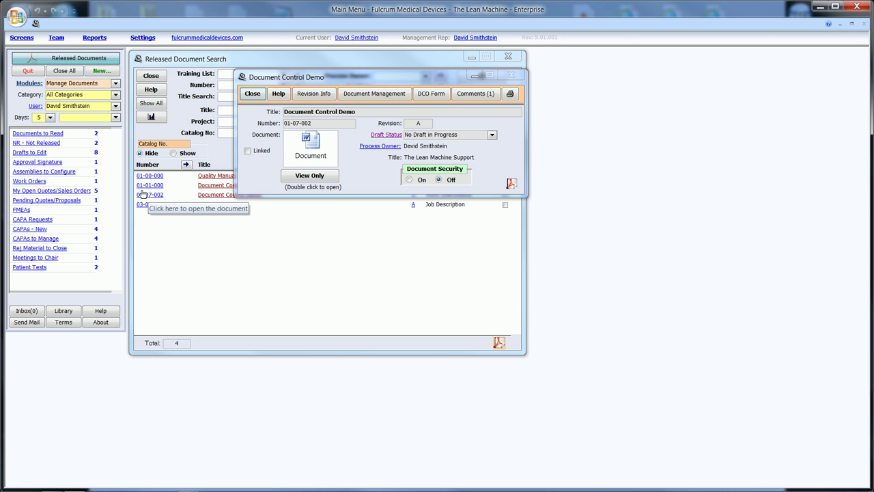
left_click(75, 73)
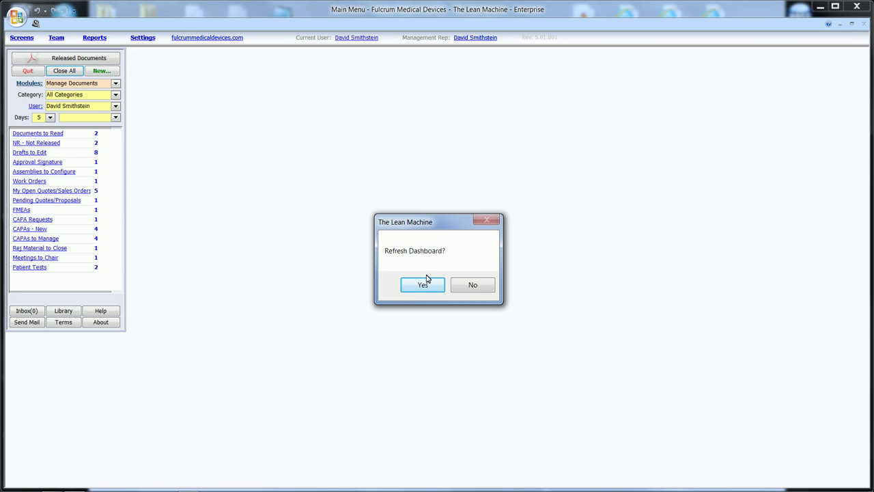
left_click(458, 285)
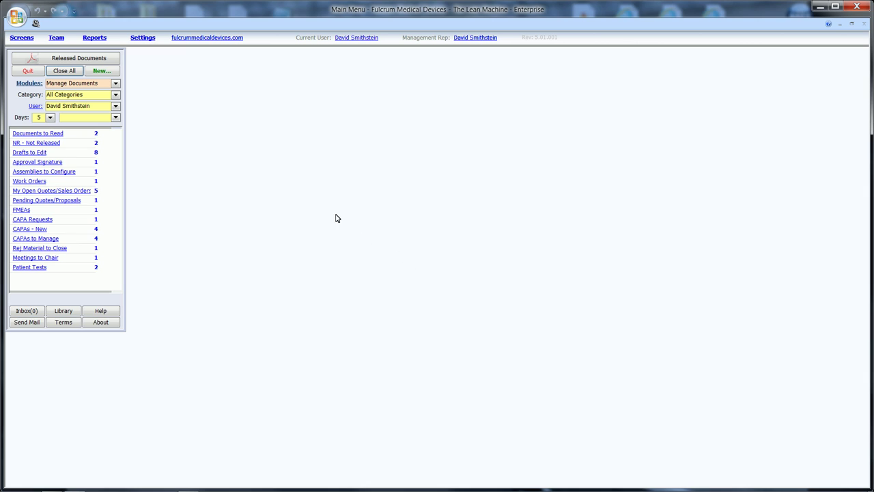
- Open System Settings at the Document Control page
left_click(140, 38)
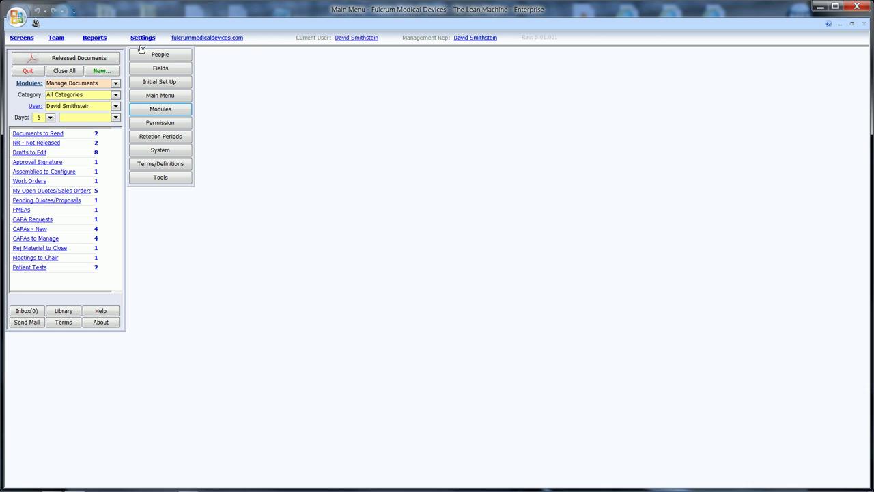
left_click(160, 147)
left_click(230, 95)
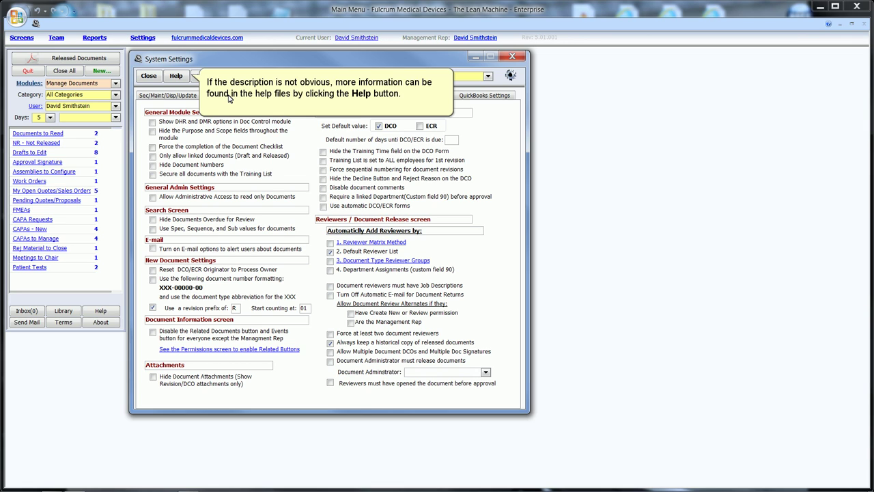
- Close System Settings, filter tasks to Documents awaiting approval, and open 01-02-000 Corrective and Preventive Actions
left_click(152, 76)
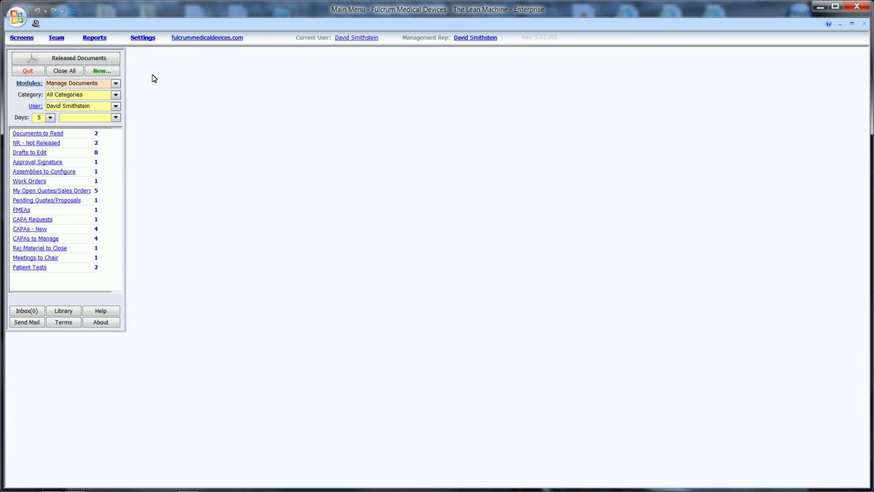
left_click(116, 96)
left_click(61, 119)
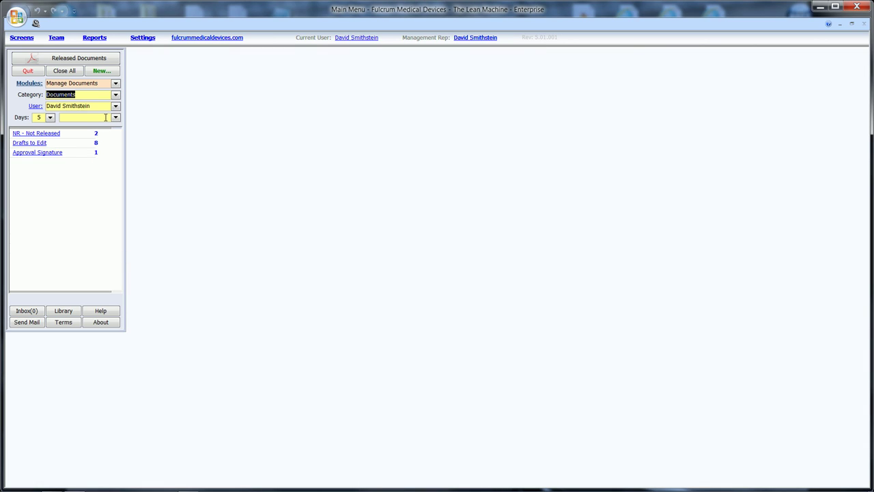
left_click(60, 153)
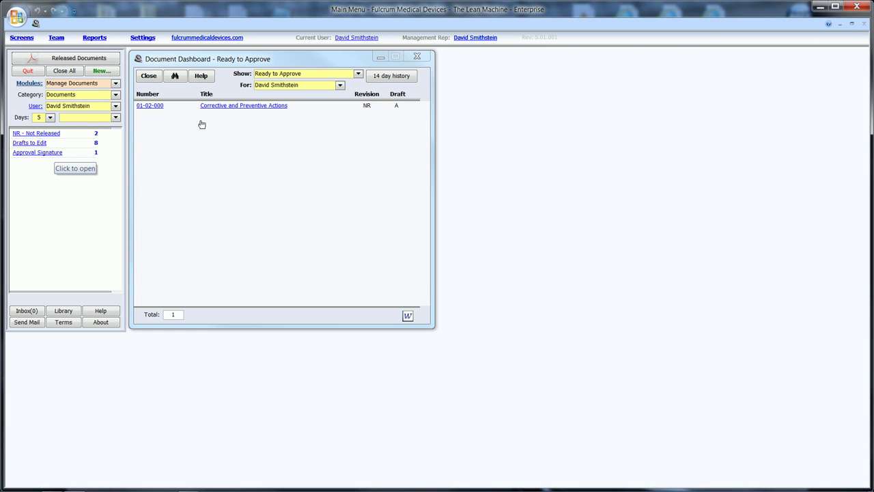
left_click(226, 106)
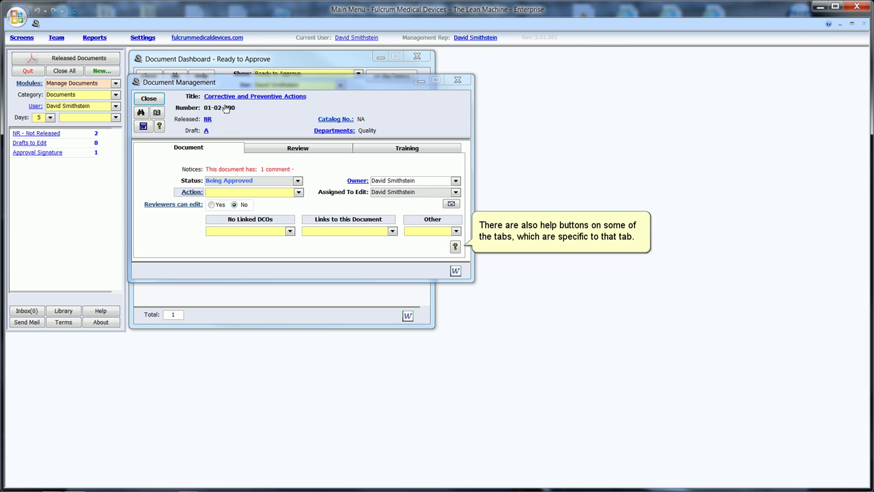